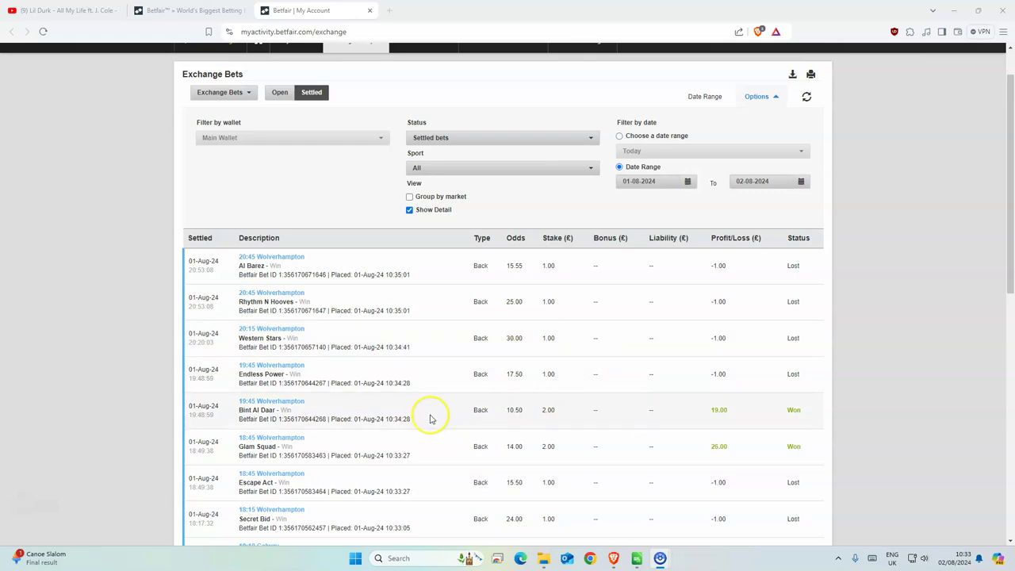
Highlight the winning bets, including Glam Squad, in the betting activity list
left_click_drag(466, 401, 598, 460)
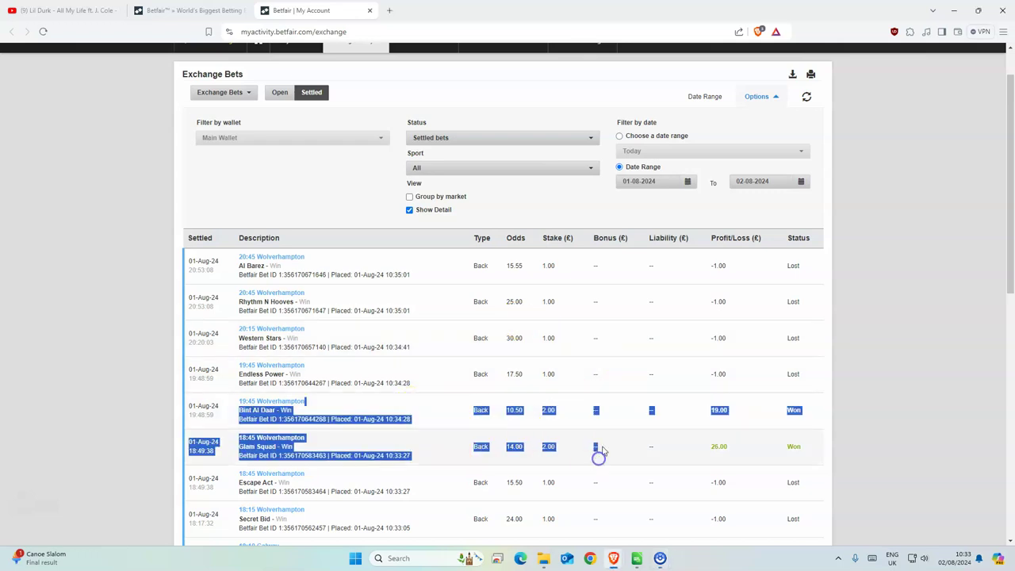
left_click(604, 445)
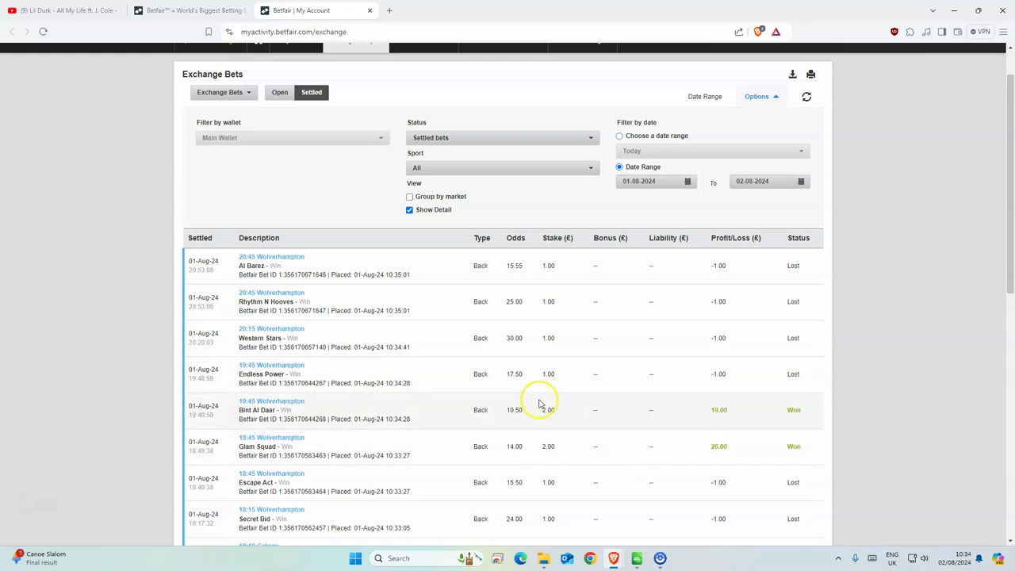
scroll(547, 373, "down", 2)
scroll(587, 420, "up", 1)
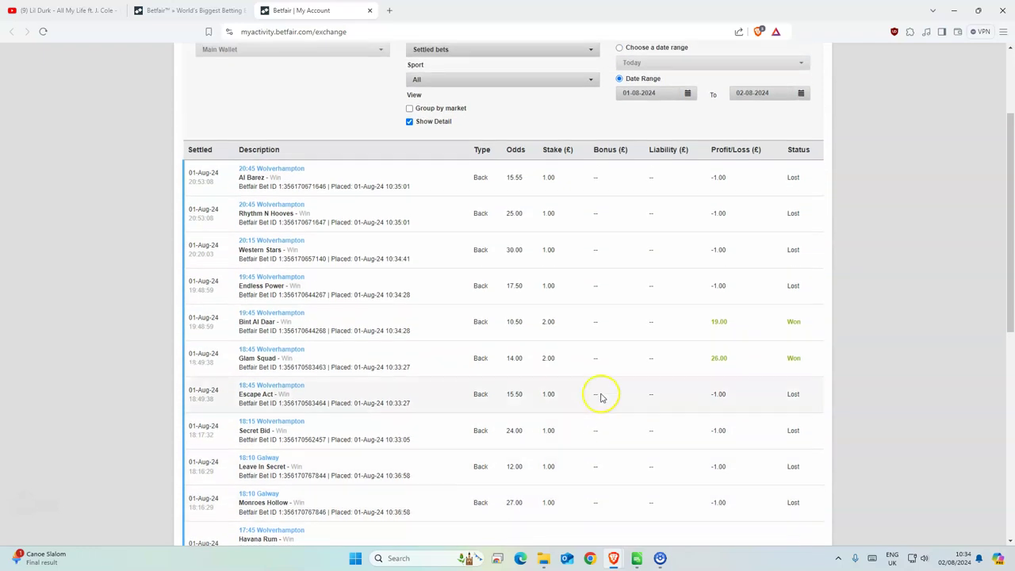
left_click_drag(805, 363, 671, 339)
scroll(632, 325, "up", 3)
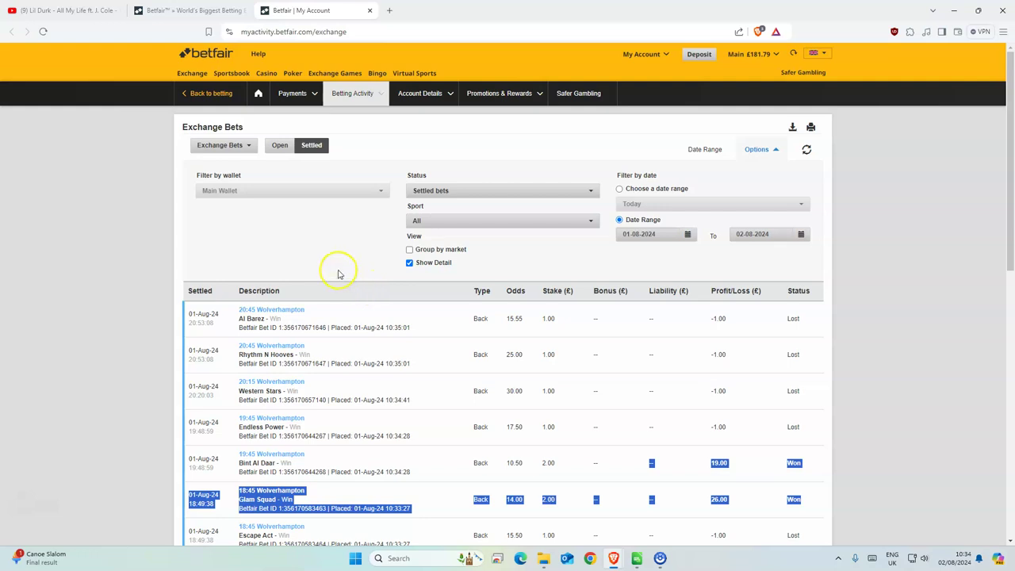
Close the account pages, place MergedDF beside the browser, and select the race courses and times
left_click(371, 12)
left_click(371, 12)
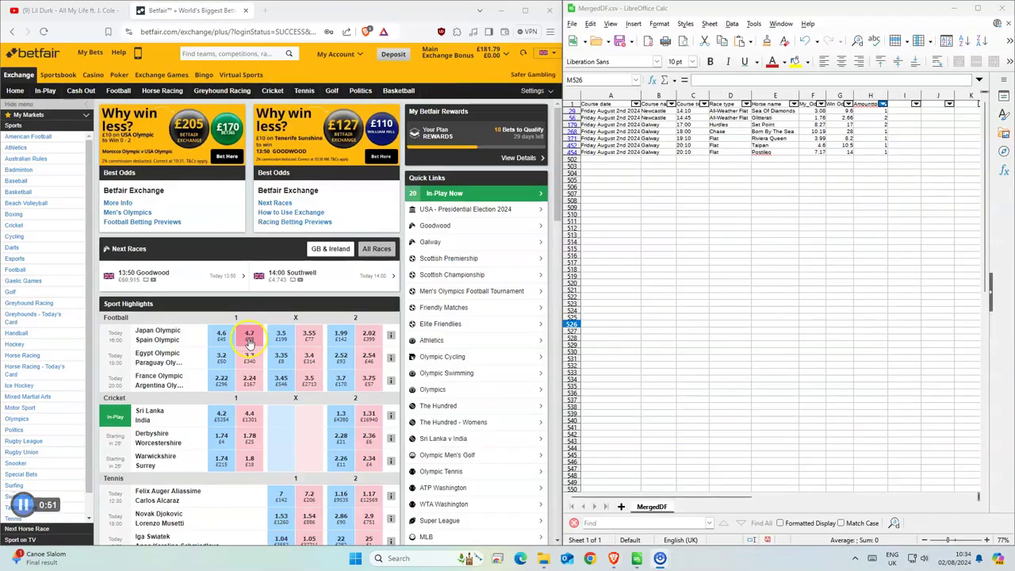
left_click(297, 333)
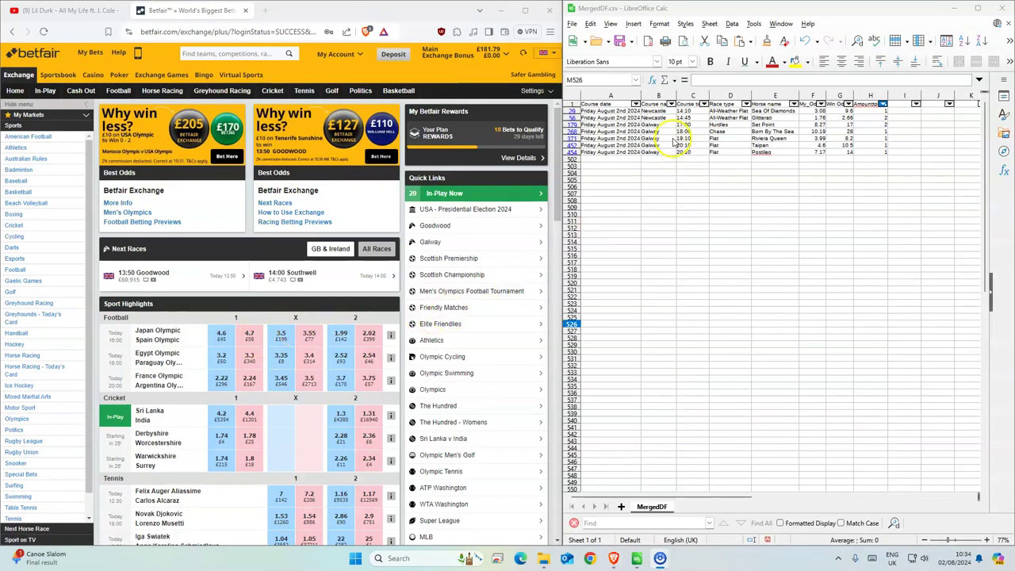
left_click_drag(657, 111, 689, 139)
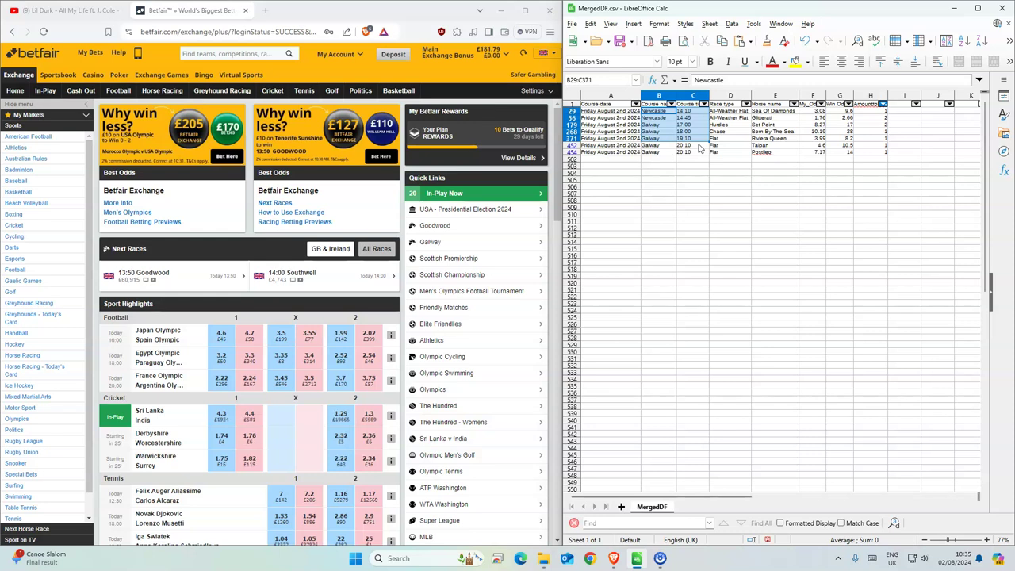
left_click(699, 146)
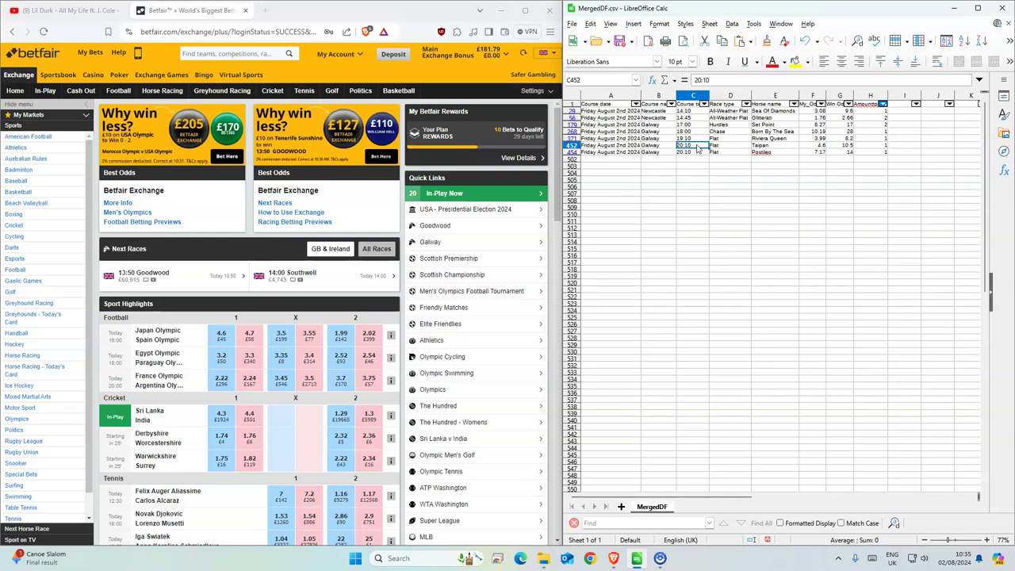
Back Sea Of Diamonds for £1 in the 14:10 Newcastle race
left_click(162, 91)
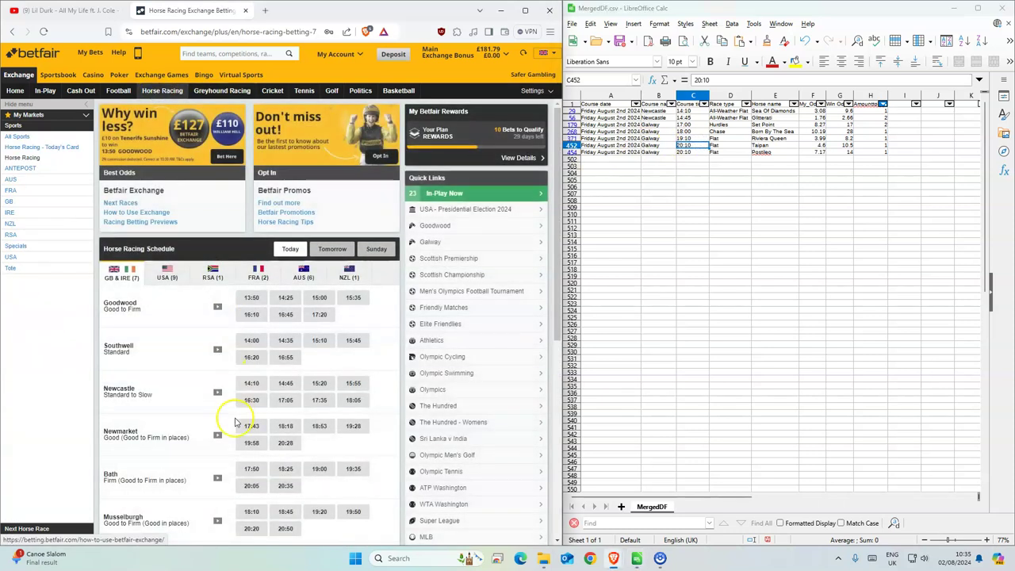
left_click(252, 385)
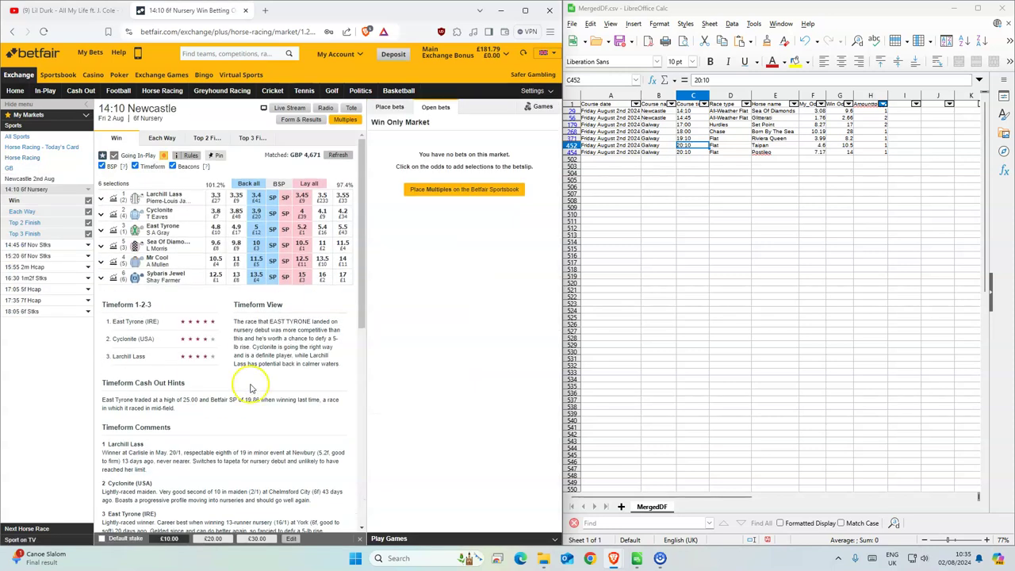
left_click(257, 245)
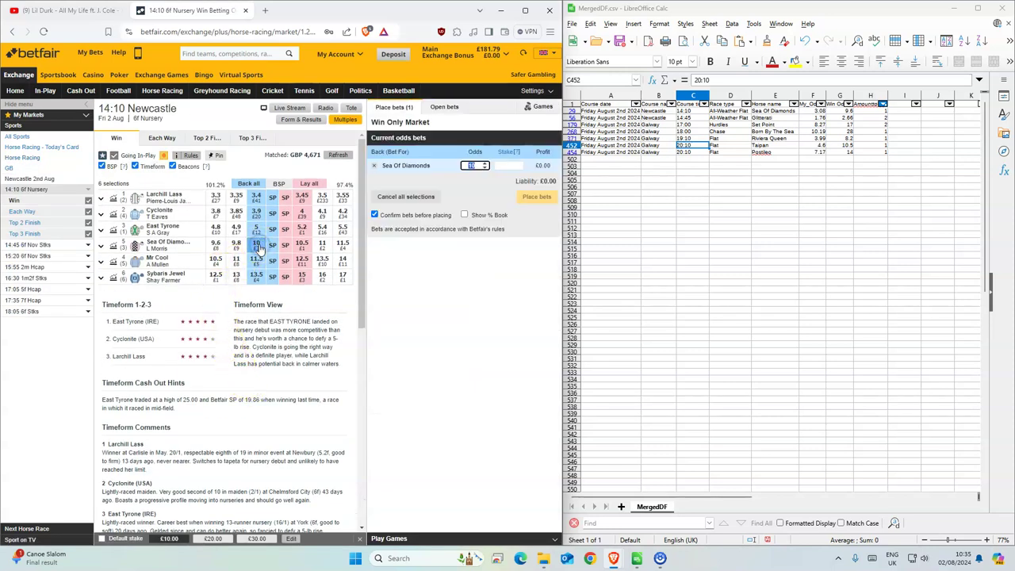
left_click(507, 165)
type("1")
left_click(533, 198)
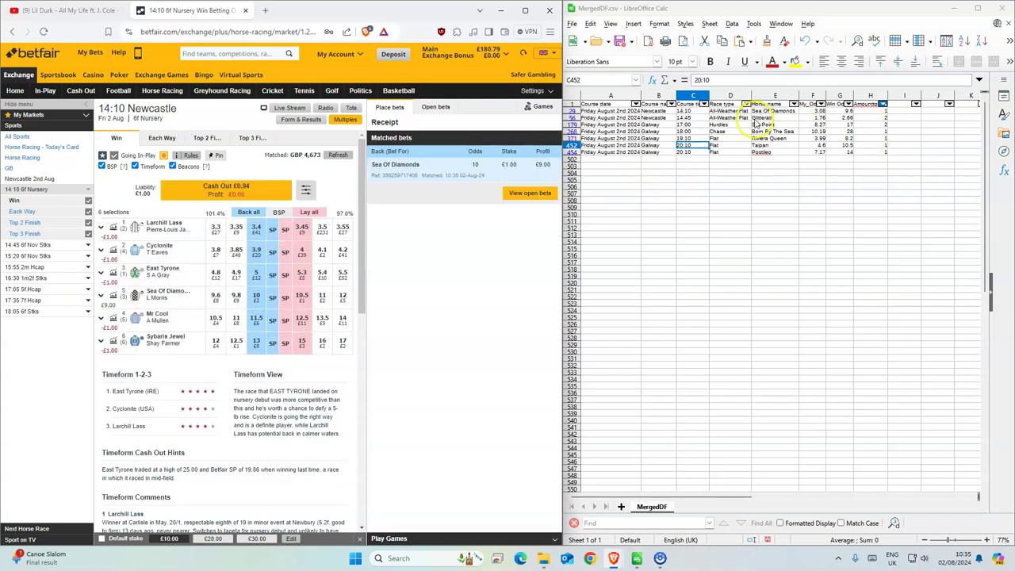
Back Glitterati for £2 in Newcastle's 14:45, taking SP if unmatched
left_click_drag(757, 118, 886, 124)
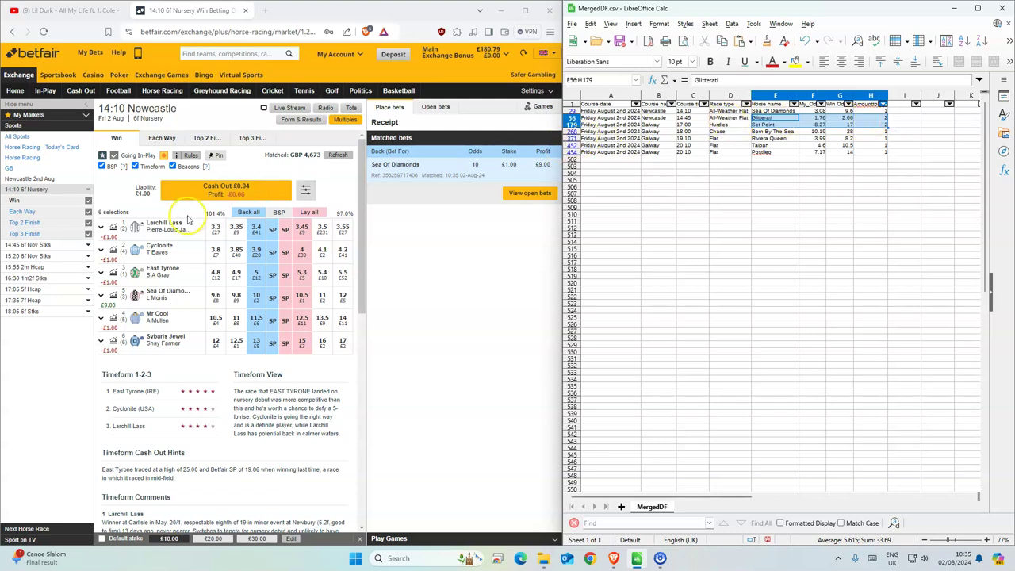
left_click(43, 246)
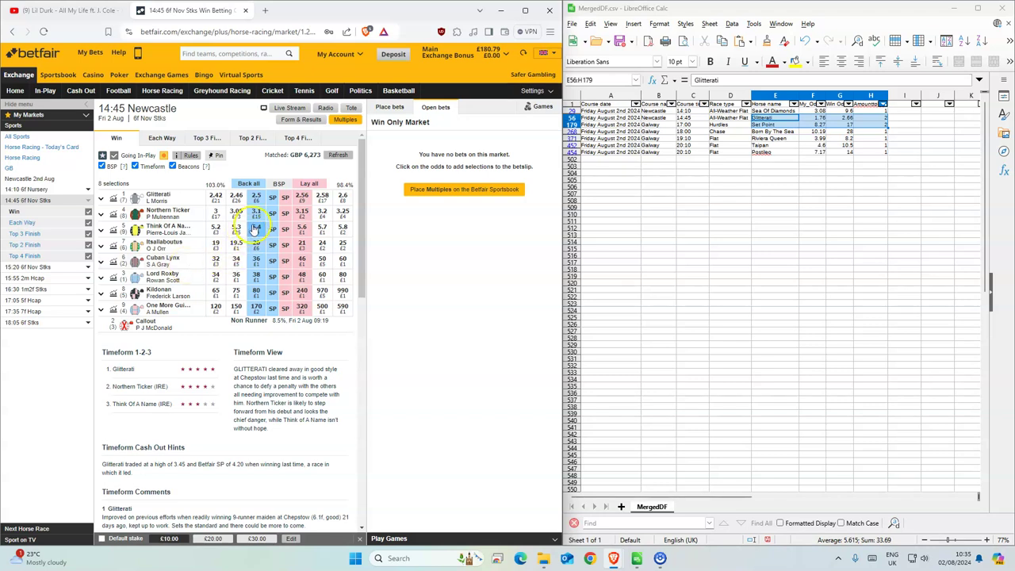
left_click(255, 196)
type("2.66")
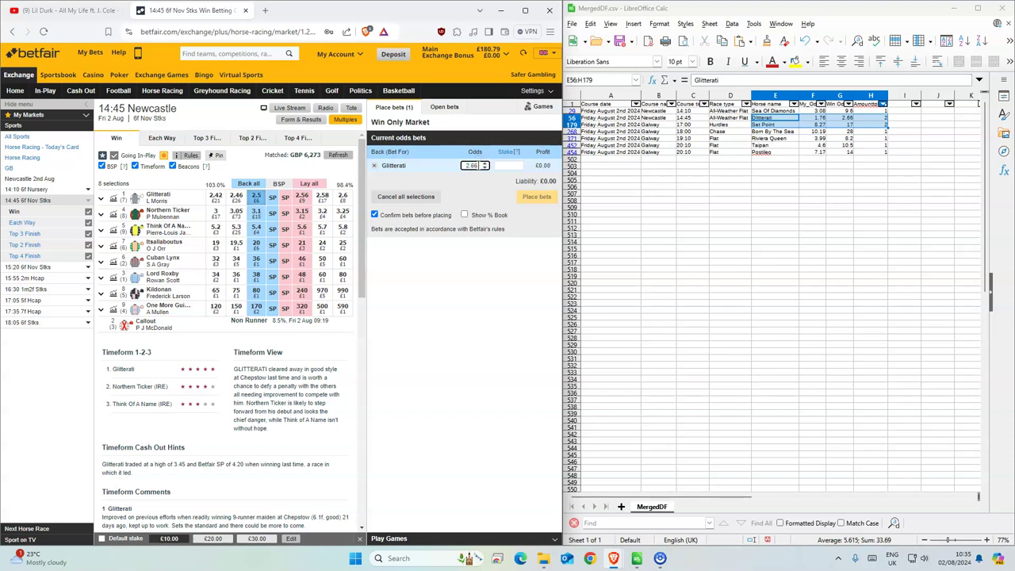
left_click(508, 164)
type("2")
left_click(532, 197)
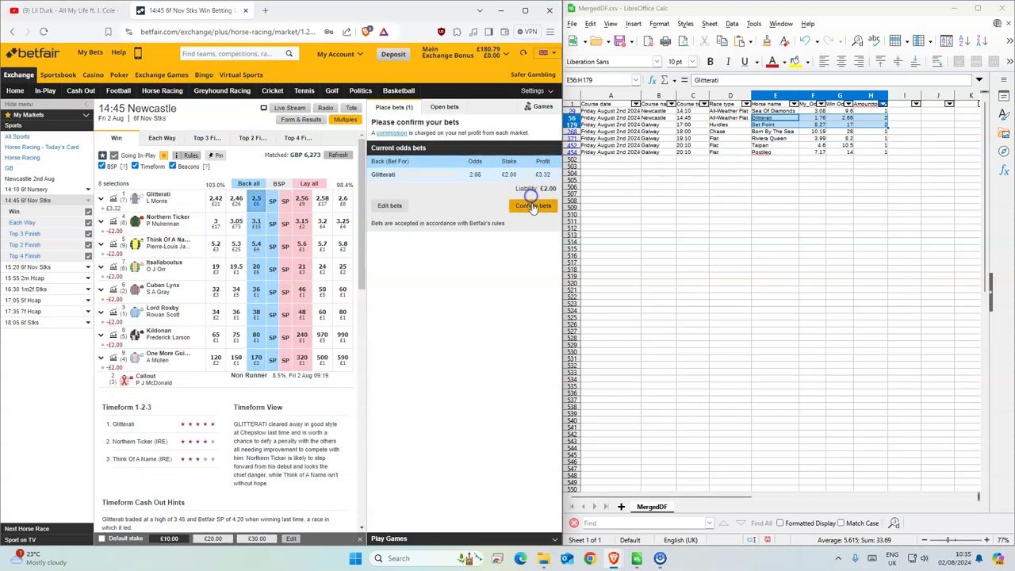
left_click(469, 147)
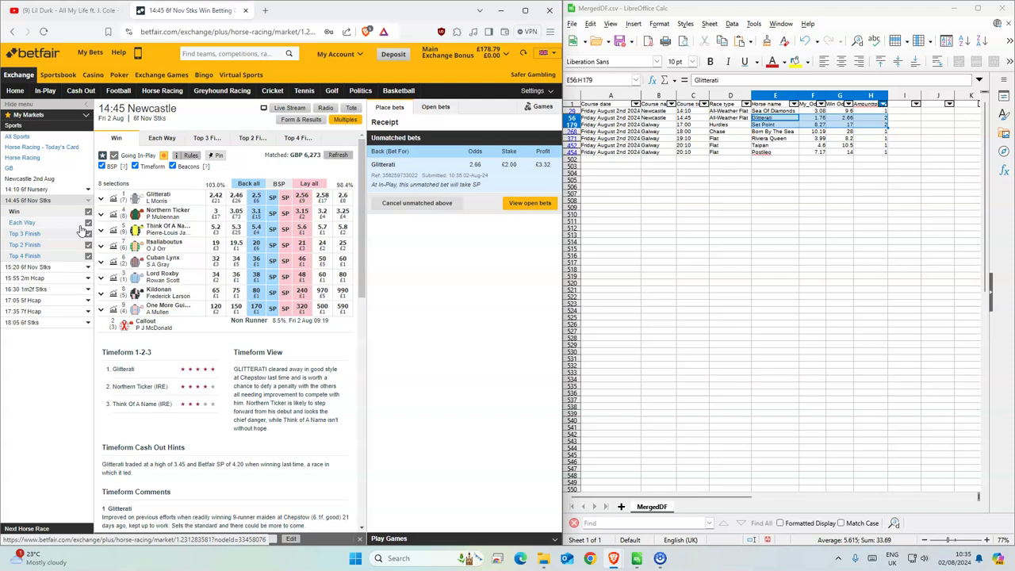
Place a £2 back bet on Set Point in Galway's 17:00, matched at 19.21
left_click(157, 92)
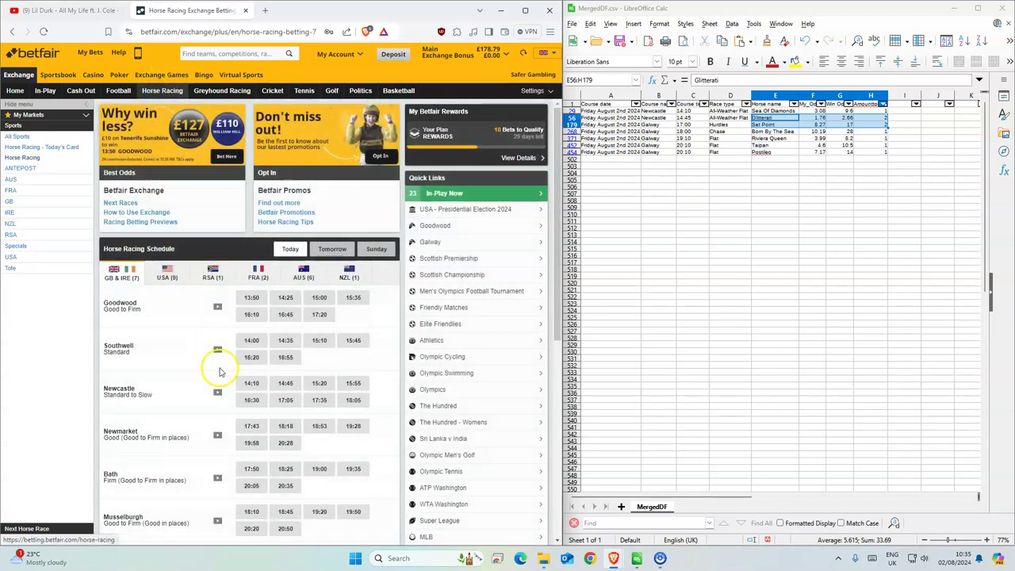
scroll(218, 400, "down", 3)
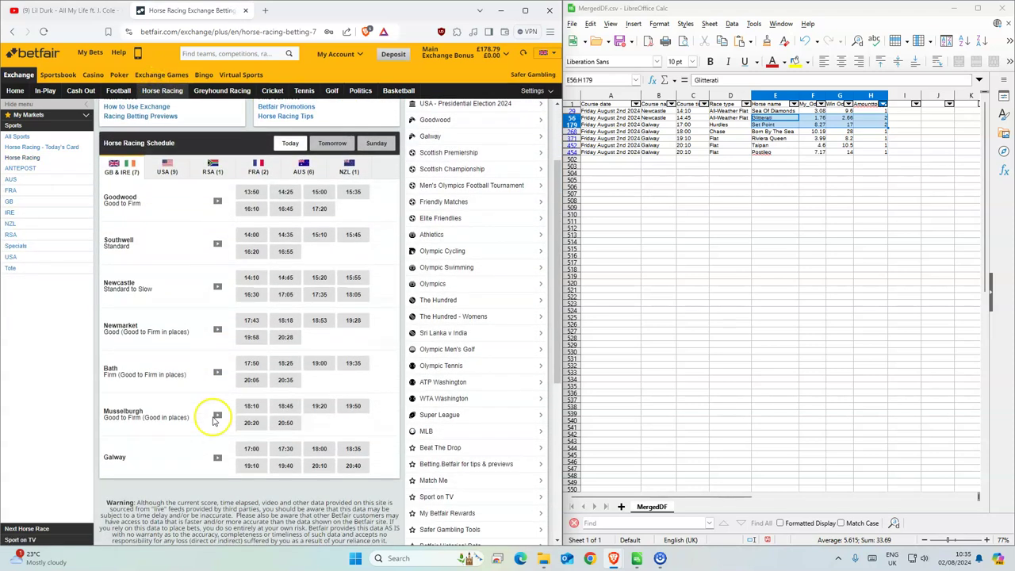
left_click(245, 511)
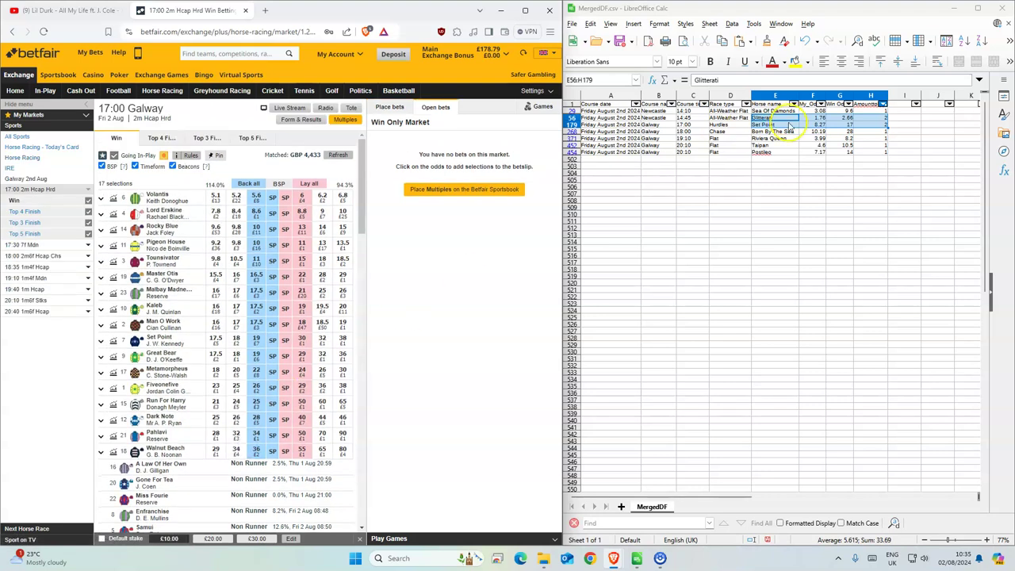
left_click(773, 124)
scroll(238, 357, "down", 3)
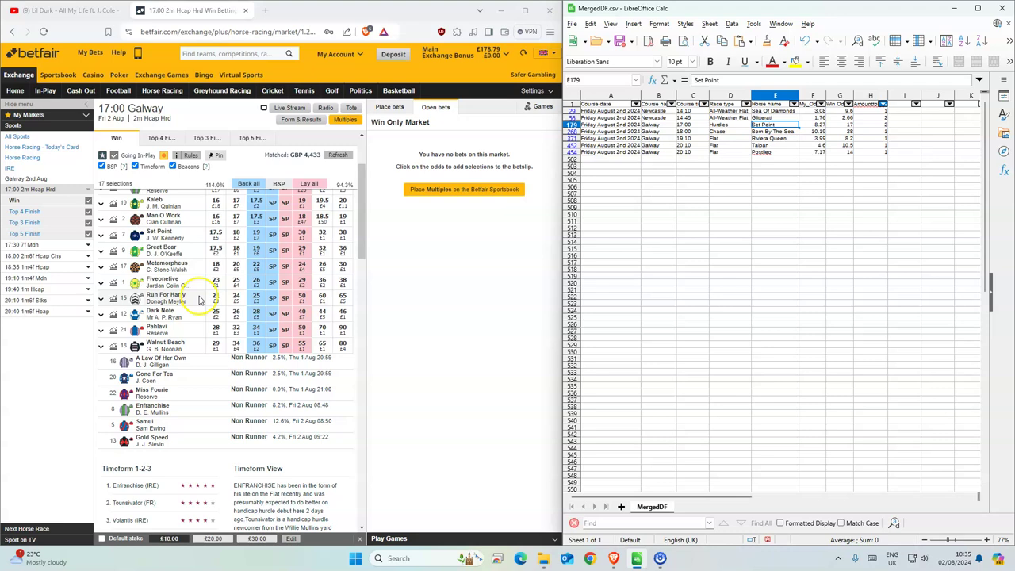
scroll(199, 286, "up", 1)
left_click(257, 270)
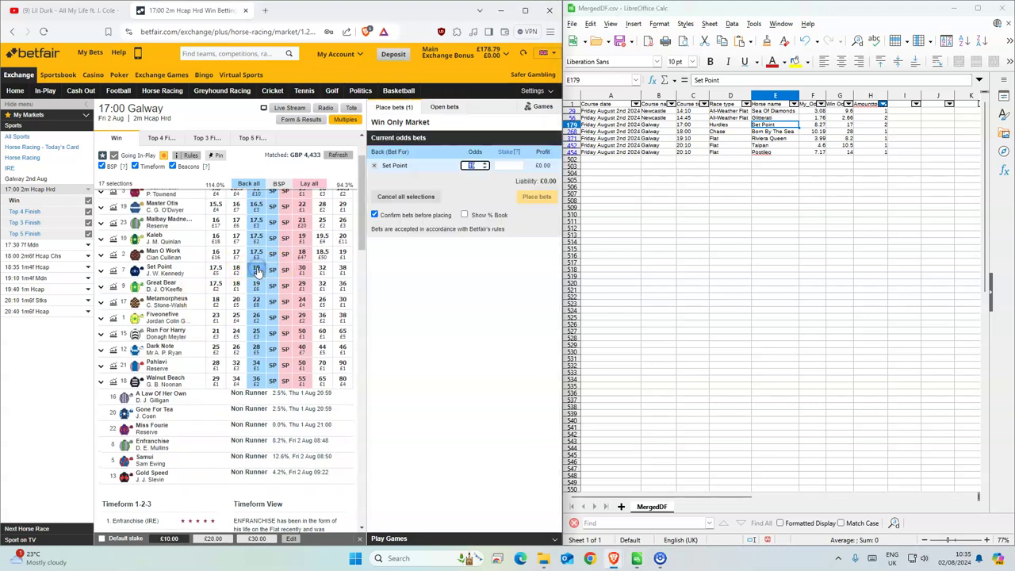
left_click(508, 164)
type("2")
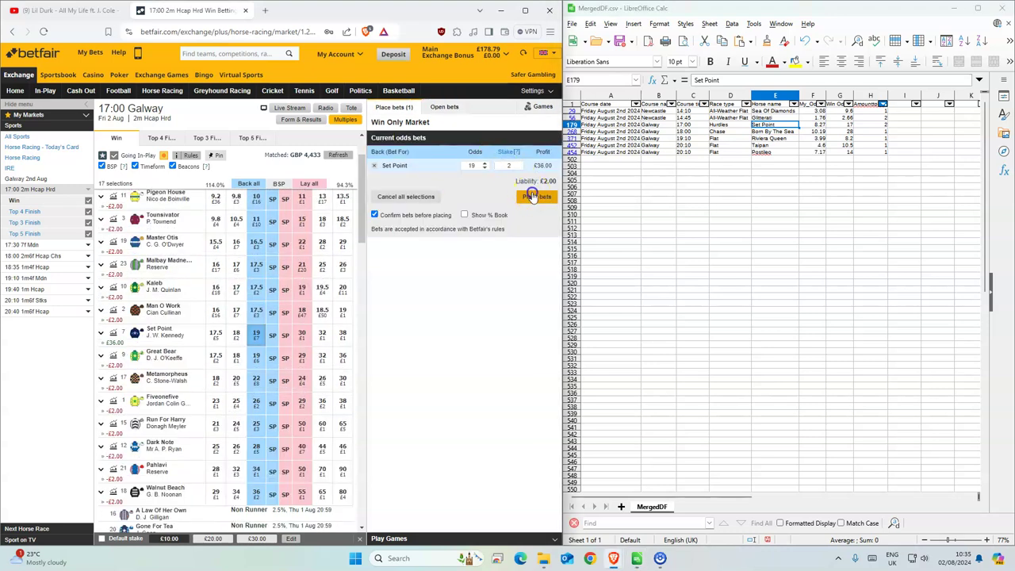
left_click(537, 196)
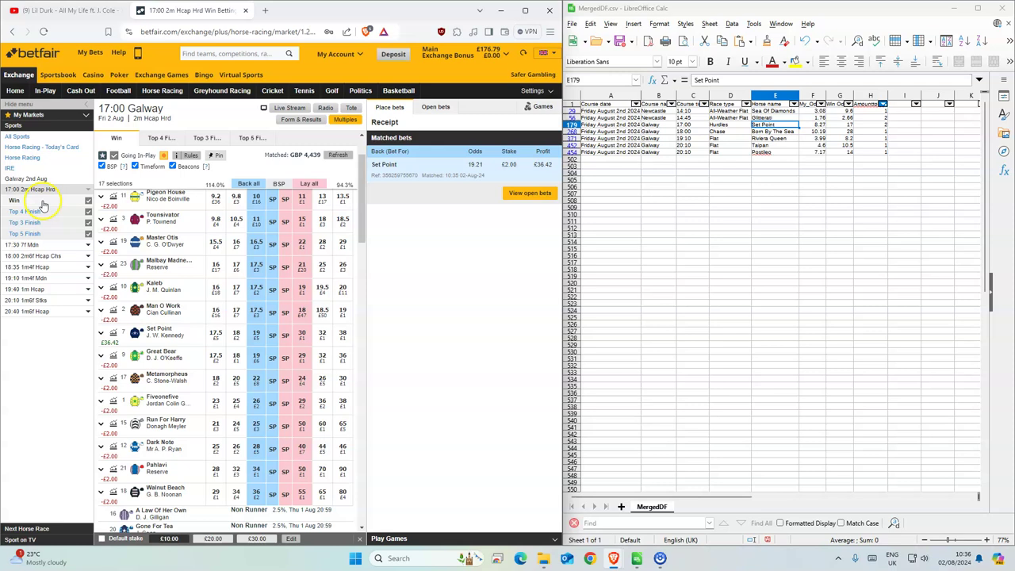
Place a £1 back bet on Born By The Sea in Galway's 18:00, matched at 43.42
left_click(28, 256)
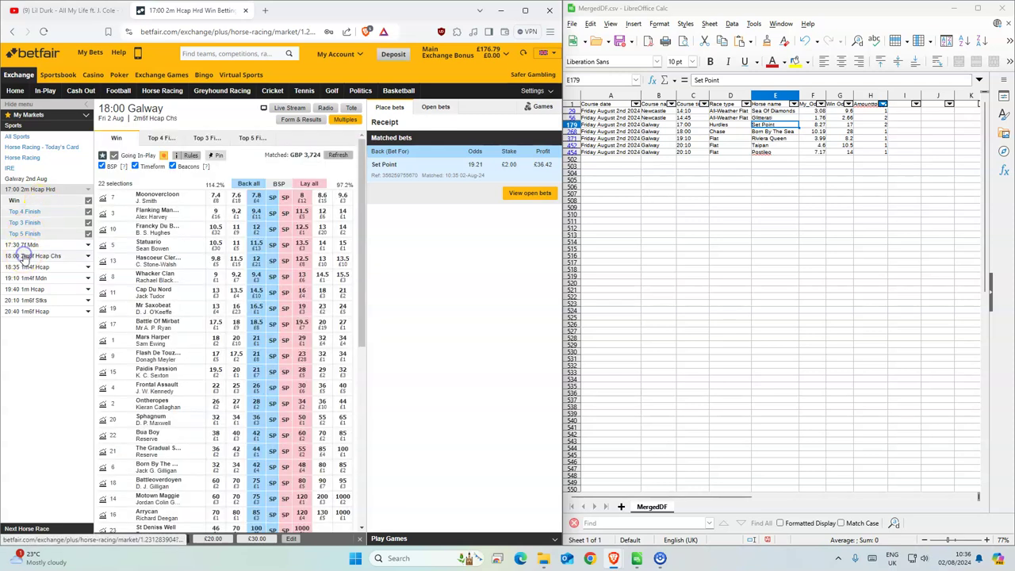
left_click(773, 131)
left_click_drag(773, 134, 842, 132)
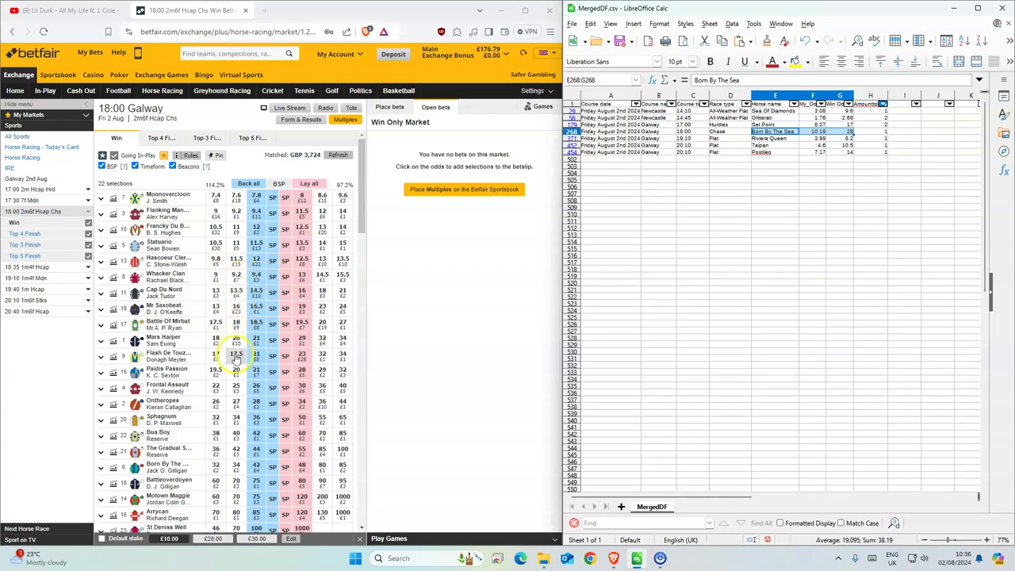
scroll(236, 358, "down", 2)
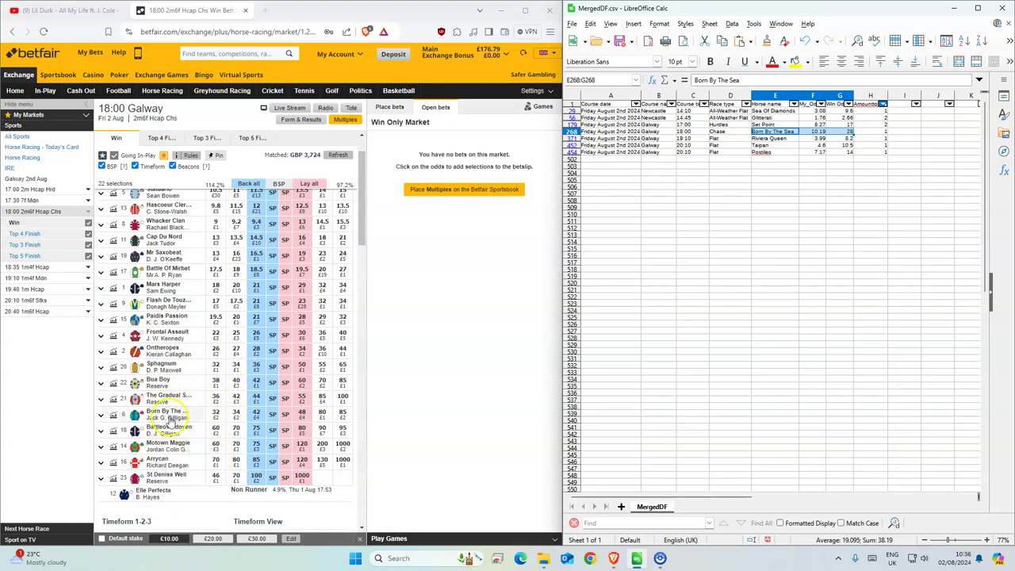
left_click(256, 414)
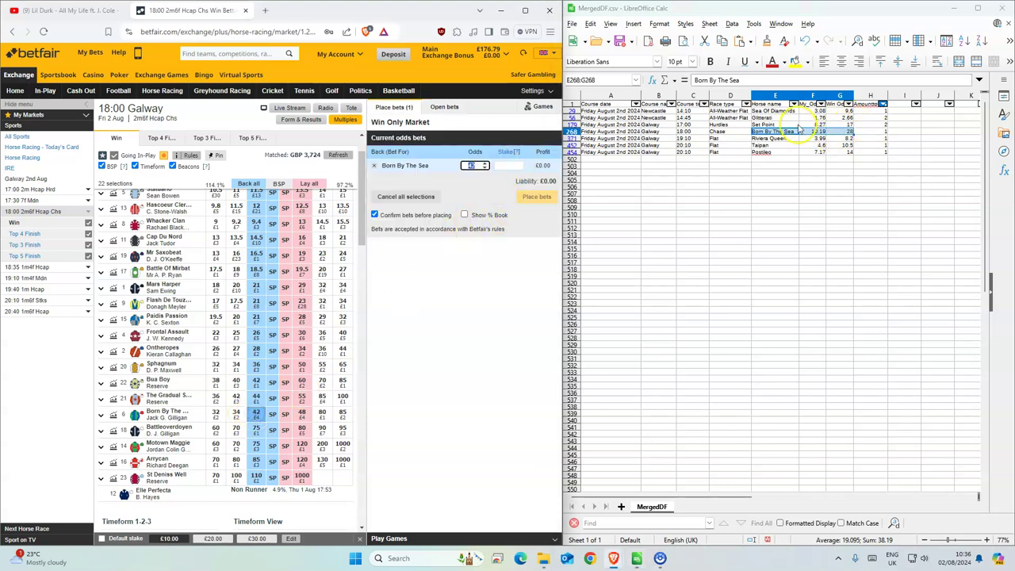
left_click(508, 165)
type("1")
left_click(536, 196)
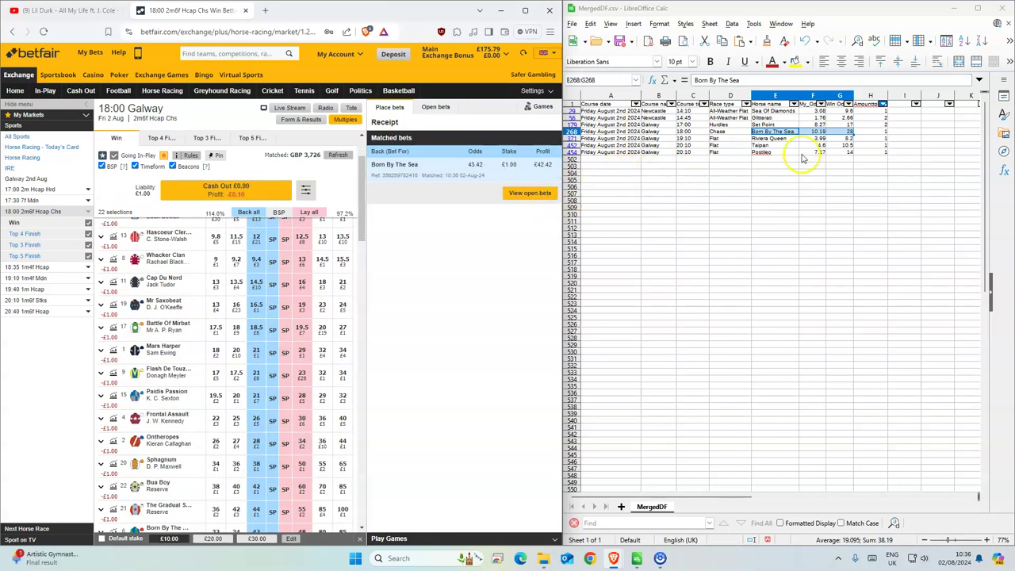
Stake £1 on Riviera Queen at 8.2 in Galway's 19:10, set to take SP at the off
left_click(765, 137)
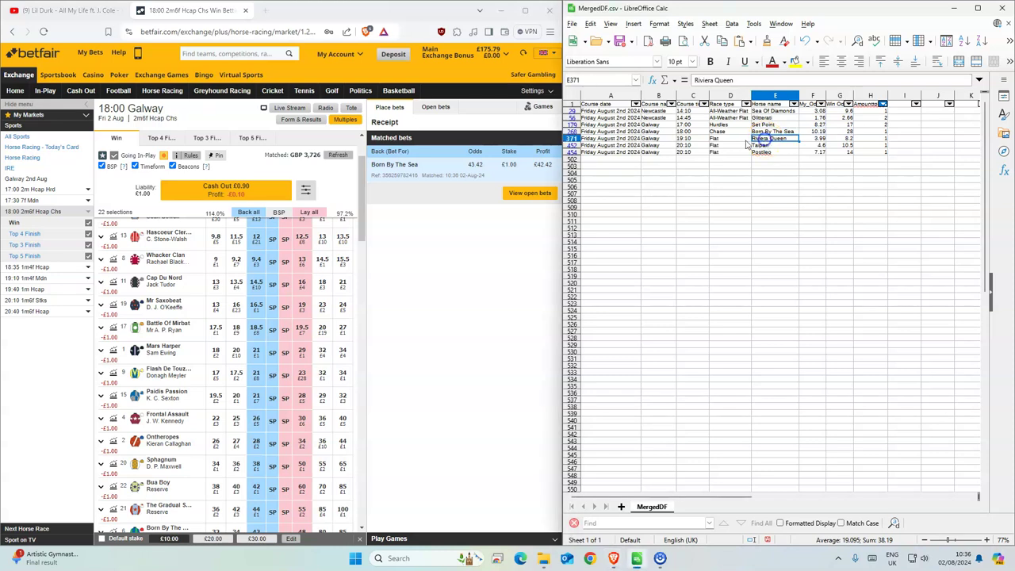
left_click(31, 279)
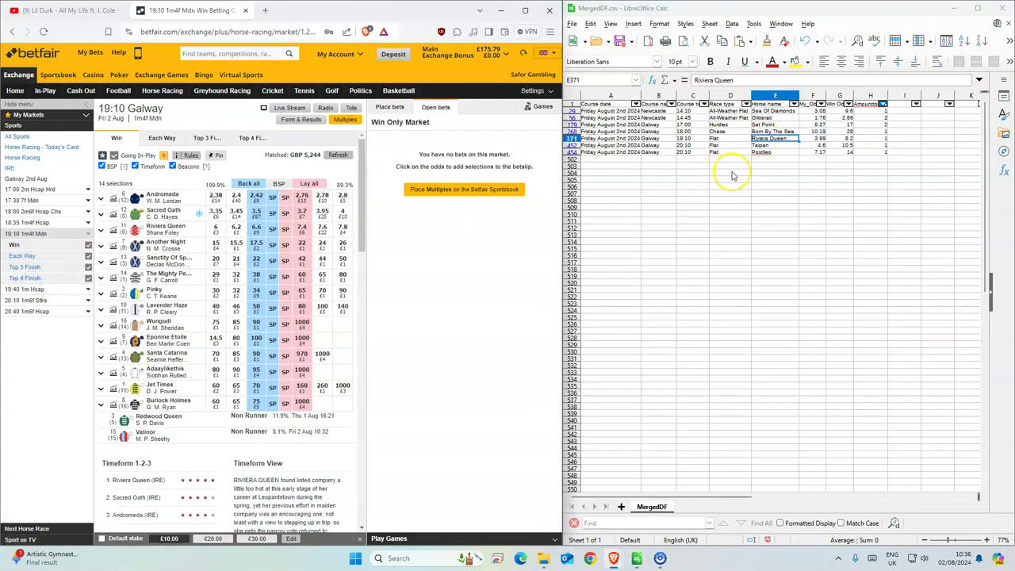
left_click(255, 228)
type("8.2")
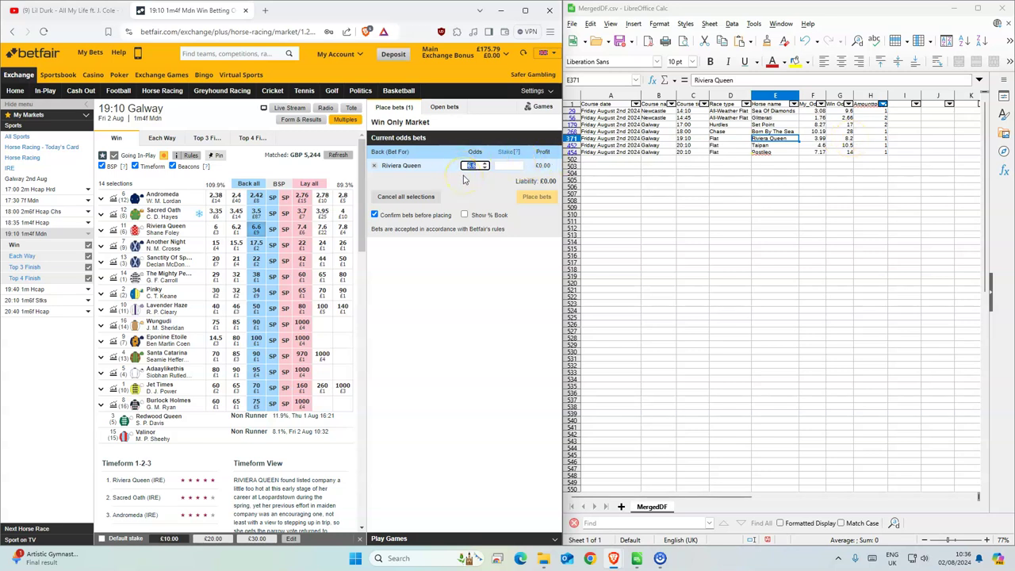
left_click(507, 164)
type("1")
left_click(534, 197)
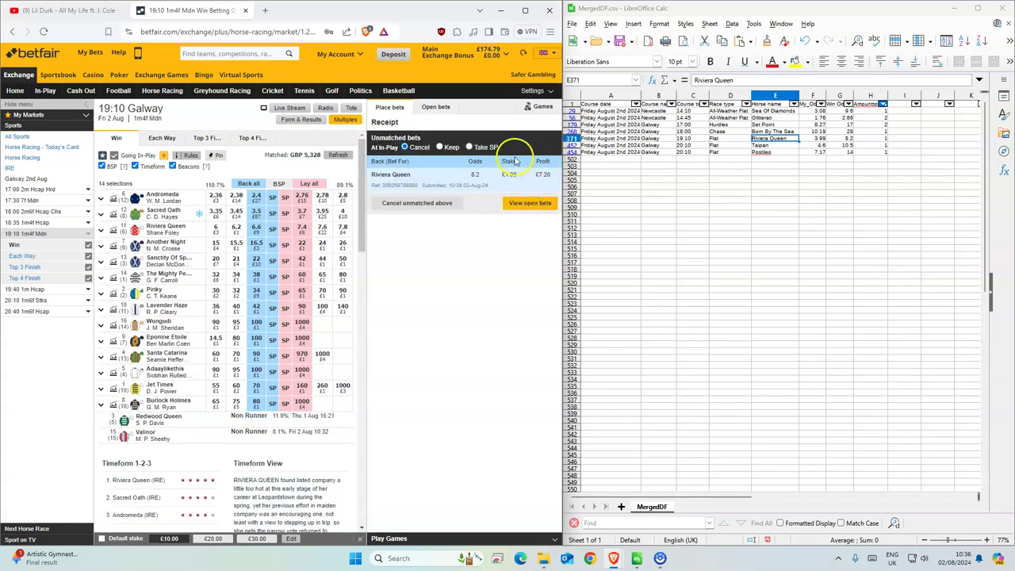
left_click(490, 148)
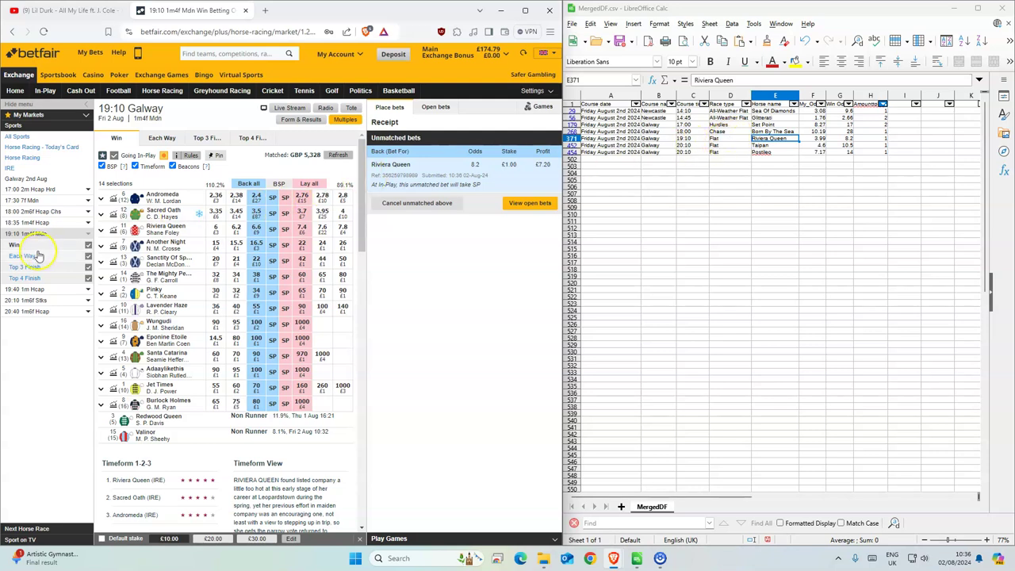
Add back selections for Taipan and Postileo in the 20:10 Galway race to the bet slip
left_click(27, 302)
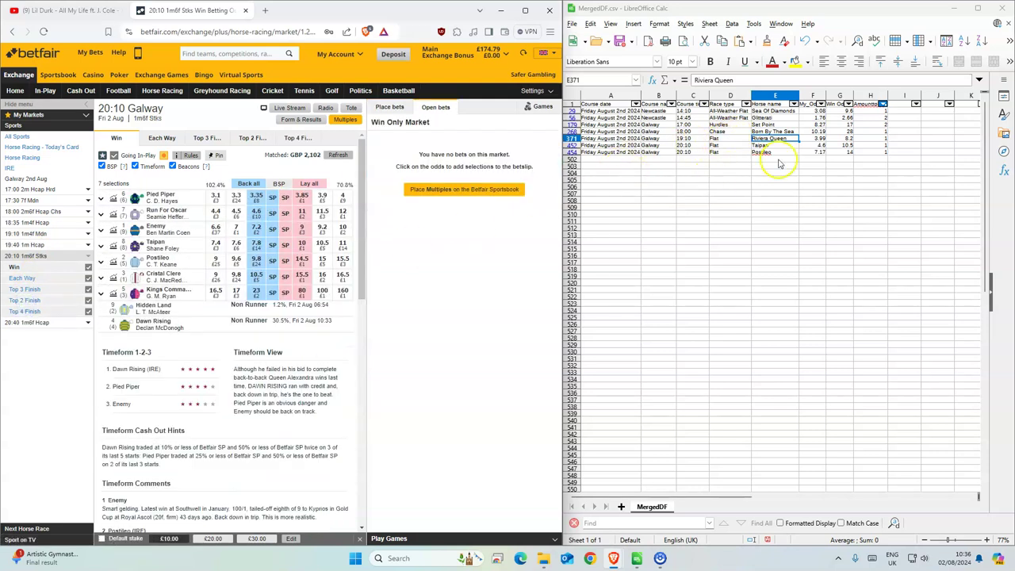
left_click(771, 146)
left_click_drag(769, 145, 761, 151)
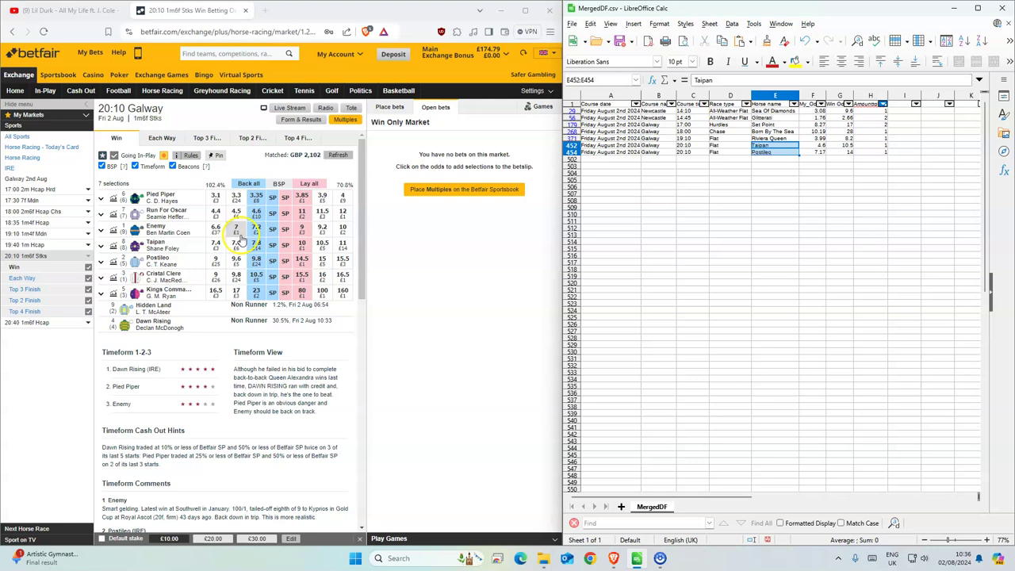
left_click(258, 244)
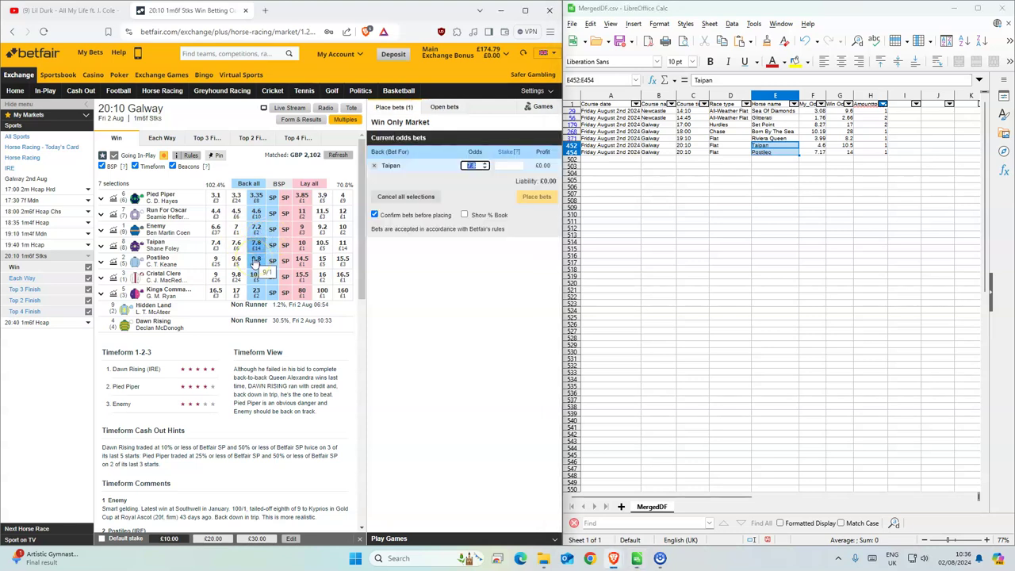
left_click(235, 297)
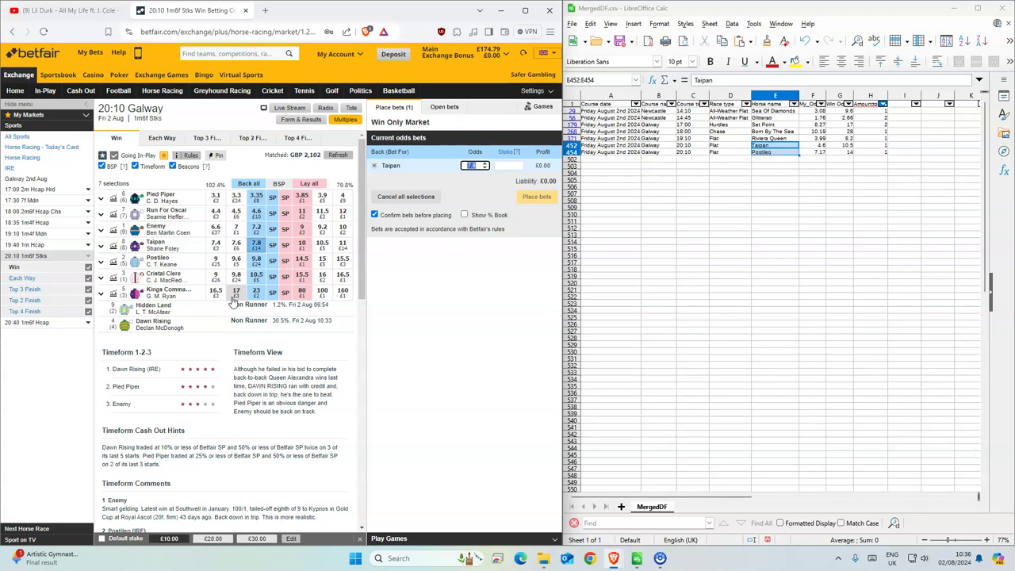
left_click(255, 261)
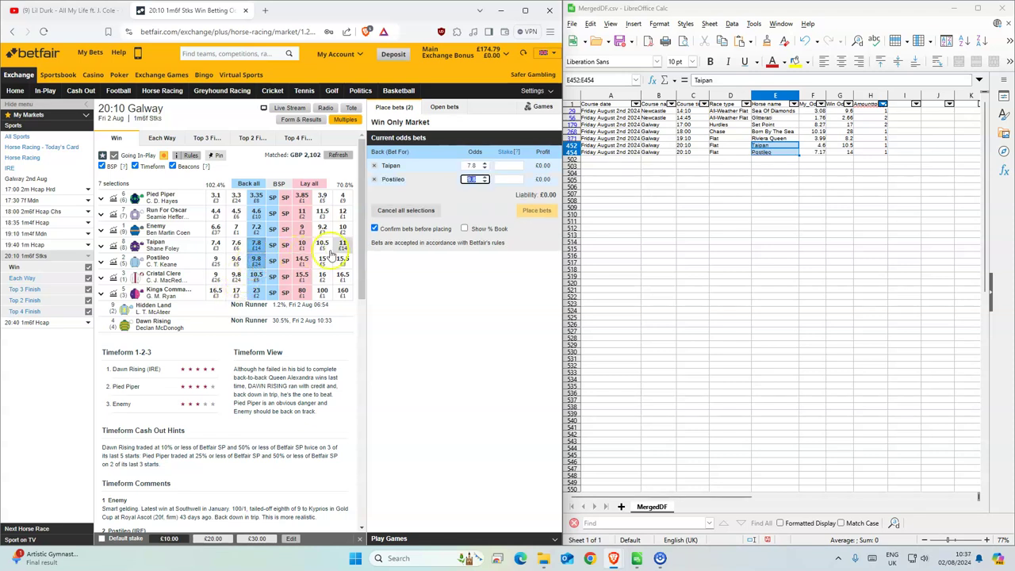
left_click(279, 315)
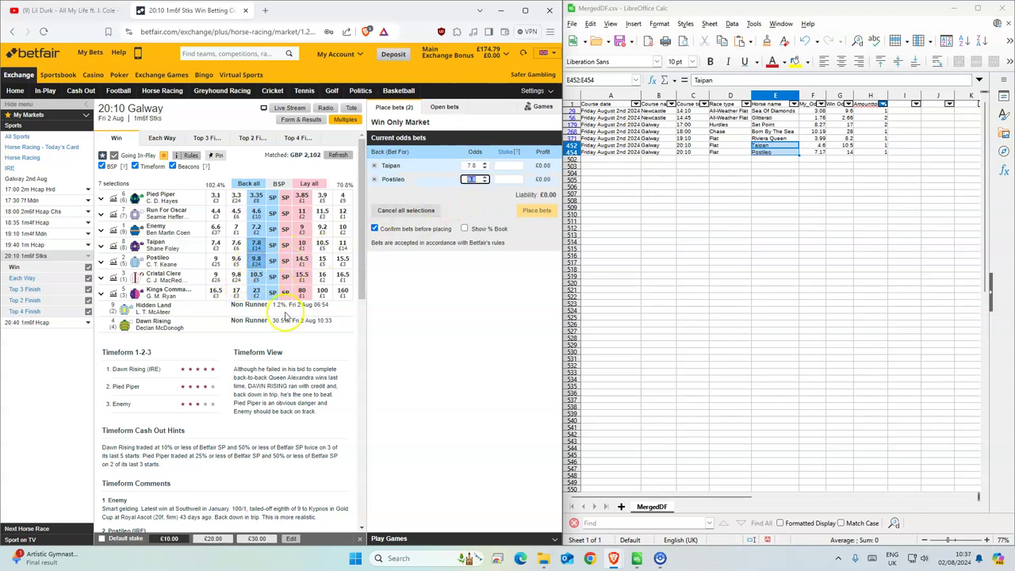
Enter £1 stakes on both, adjust Taipan's odds, confirm the bets and set them to take SP
left_click(510, 165)
type("1")
left_click(508, 179)
type("1")
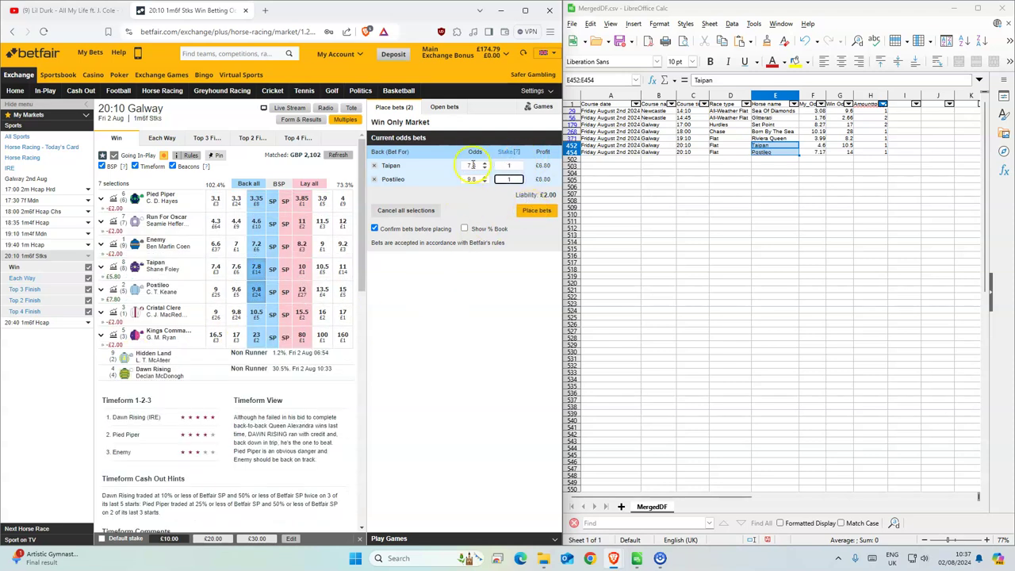
double_click(471, 165)
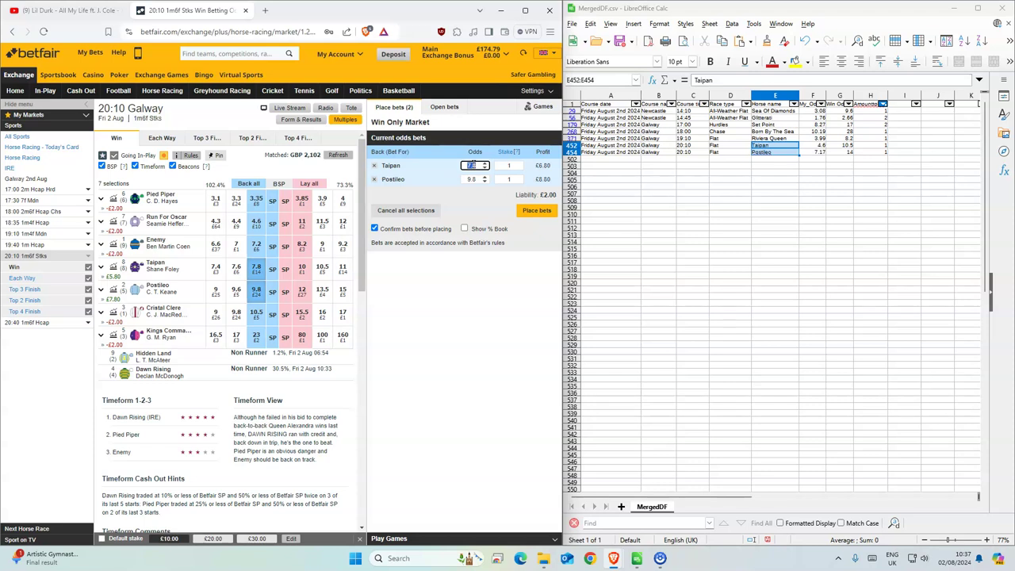
type("10")
type("1")
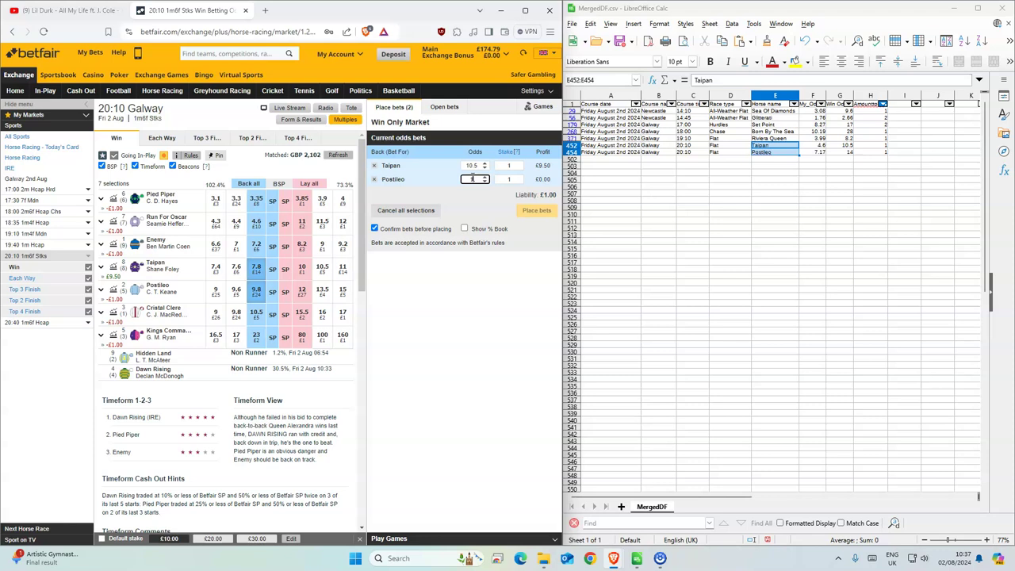
type("4")
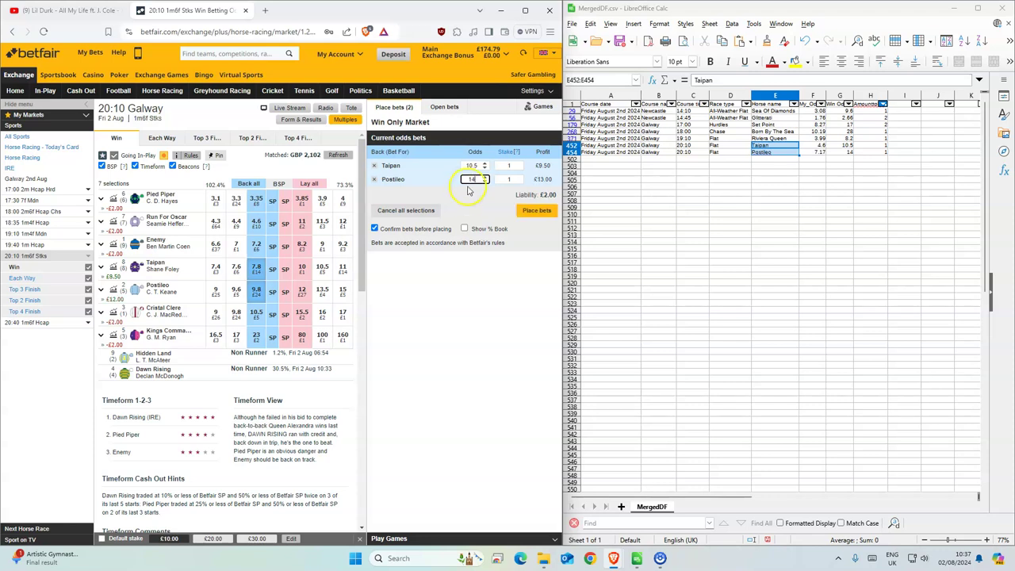
left_click(537, 210)
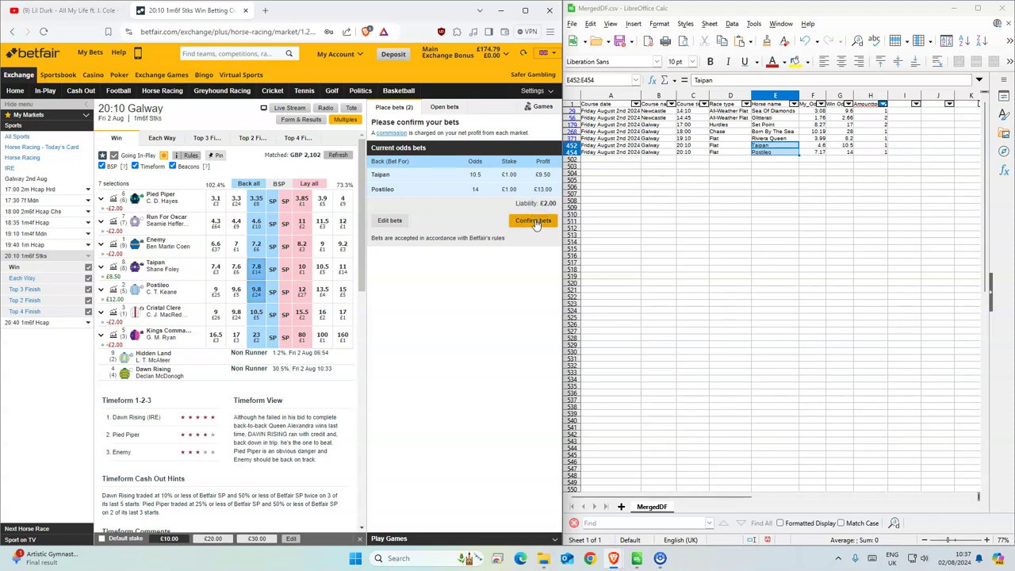
left_click(535, 223)
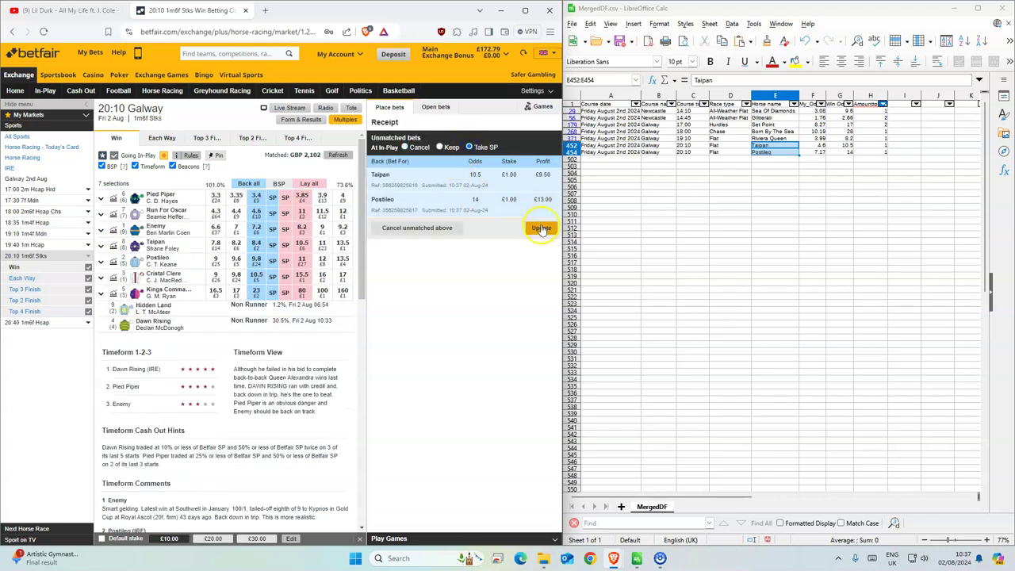
left_click(540, 228)
left_click(734, 241)
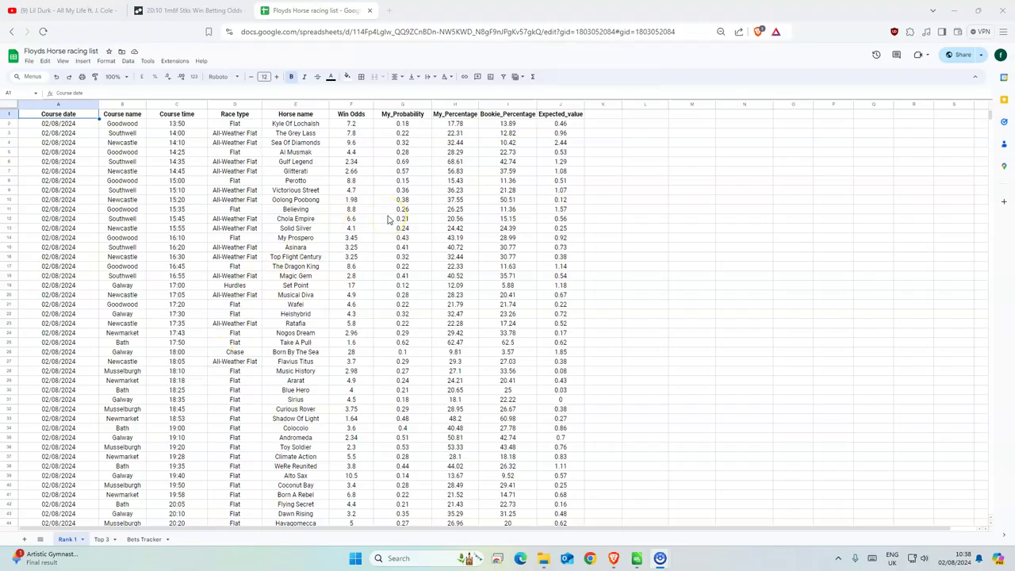
Scroll the Rank 1 sheet and highlight a block of races to review odds and expected values
scroll(307, 346, "down", 5)
scroll(306, 346, "up", 3)
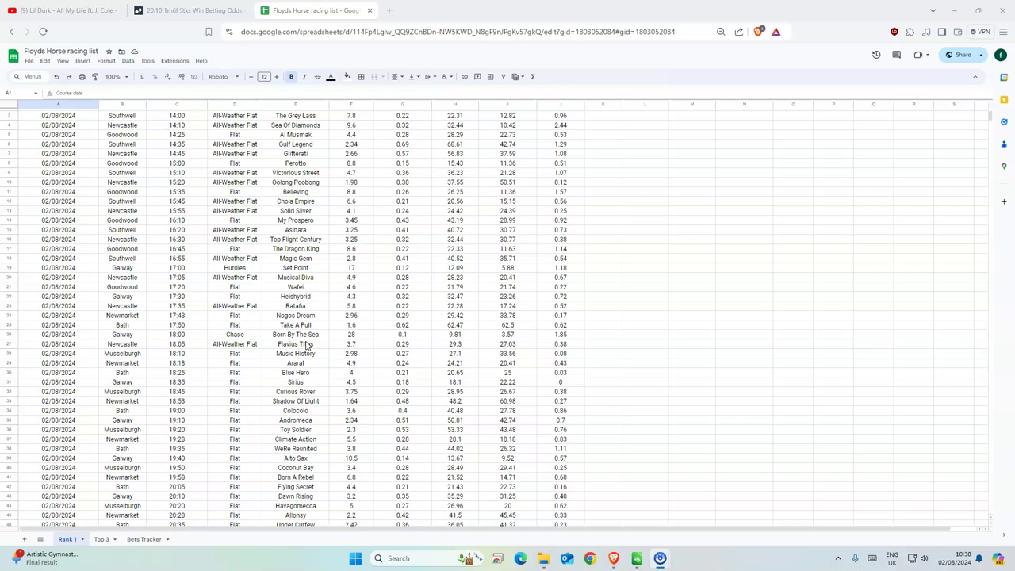
scroll(317, 294, "down", 1)
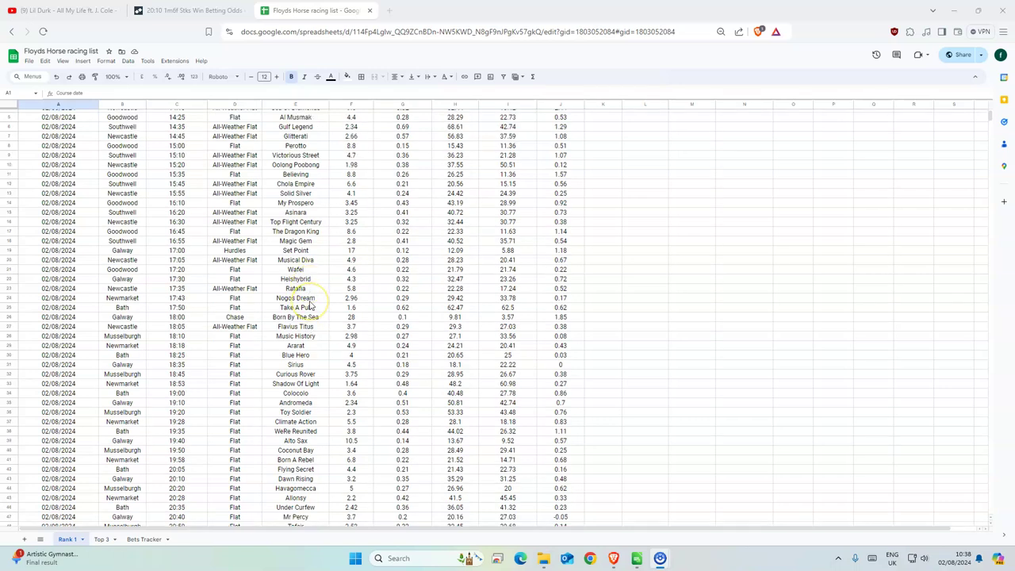
scroll(313, 300, "up", 2)
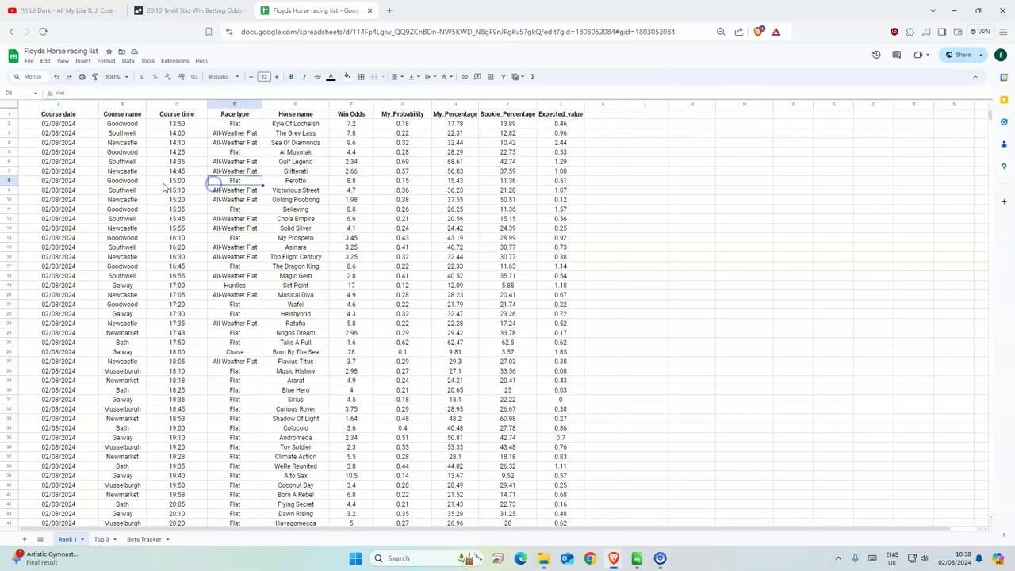
left_click_drag(122, 161, 448, 436)
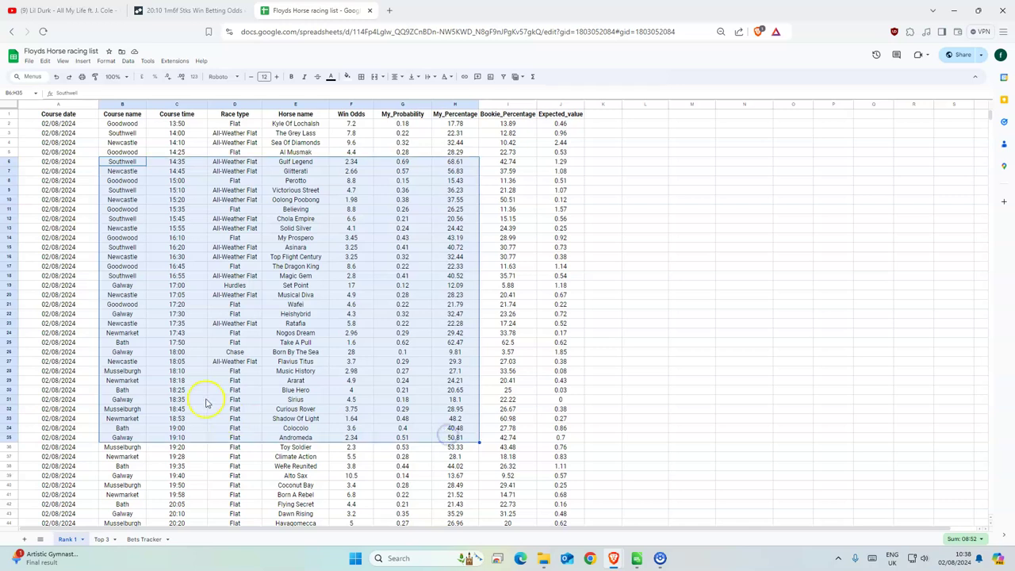
left_click(214, 458)
scroll(215, 458, "down", 3)
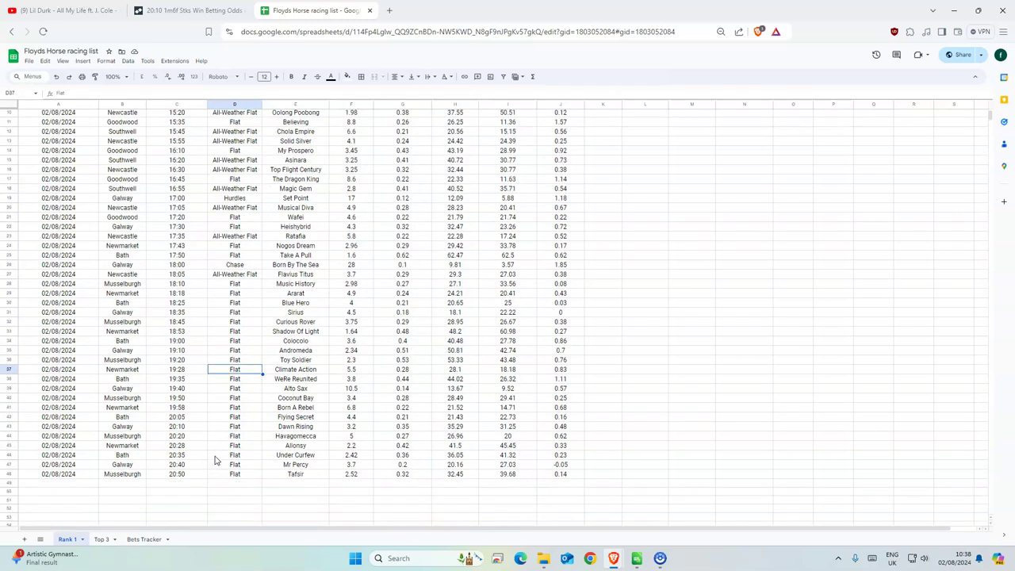
scroll(214, 458, "up", 3)
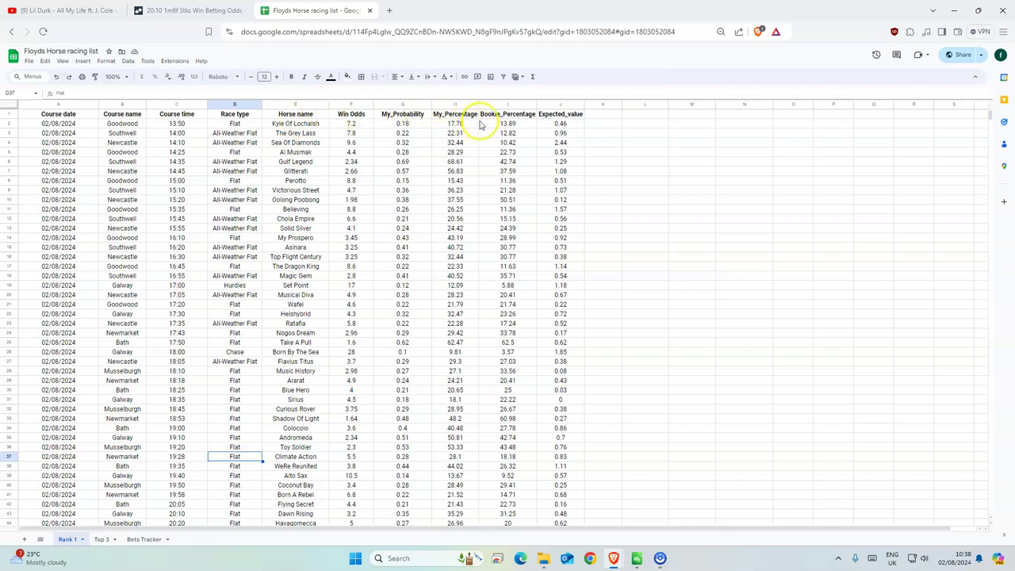
Check the early races' types on the Top 3 sheet, then move to the Bets Tracker sheet
left_click(100, 539)
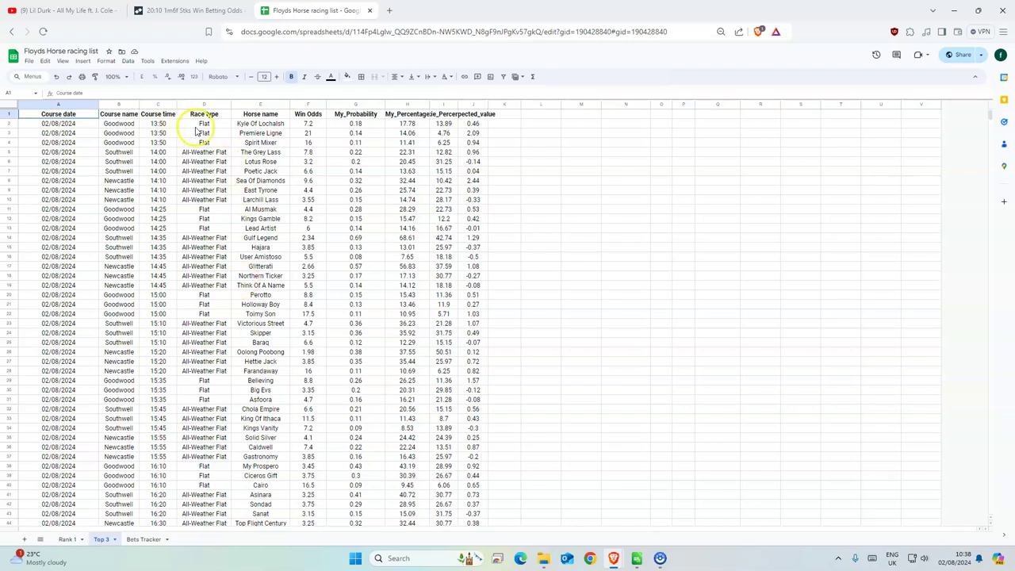
mouse_move(204, 123)
left_mouse_down()
mouse_move(194, 295)
mouse_move(441, 162)
left_mouse_up()
left_click(441, 199)
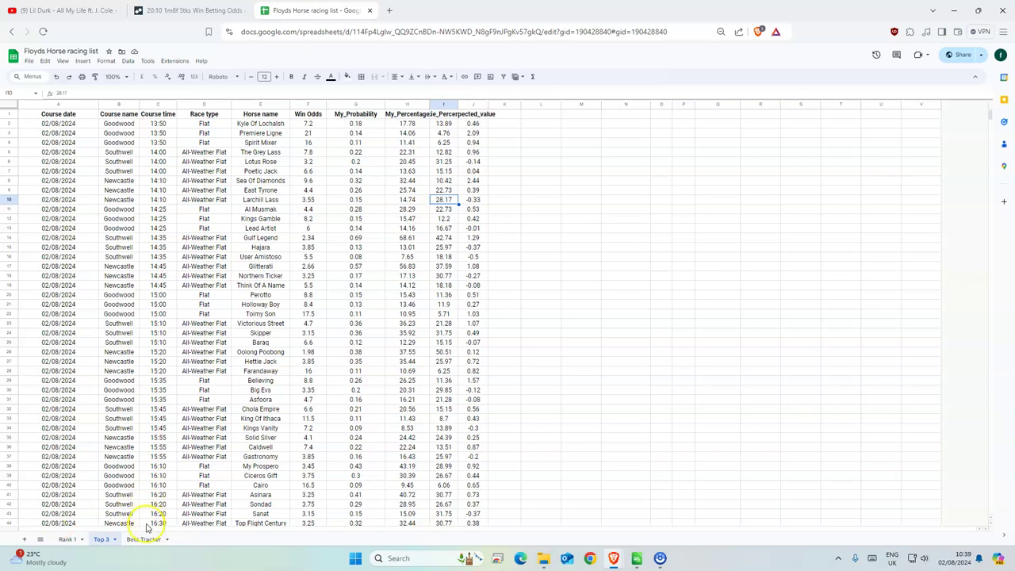
left_click(141, 541)
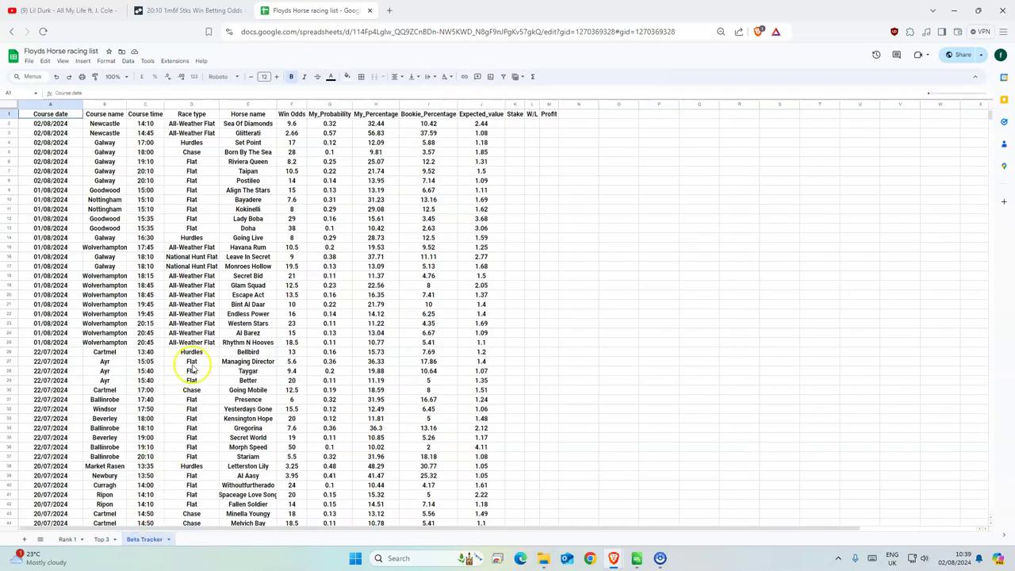
left_click(81, 127)
left_click_drag(81, 127, 473, 182)
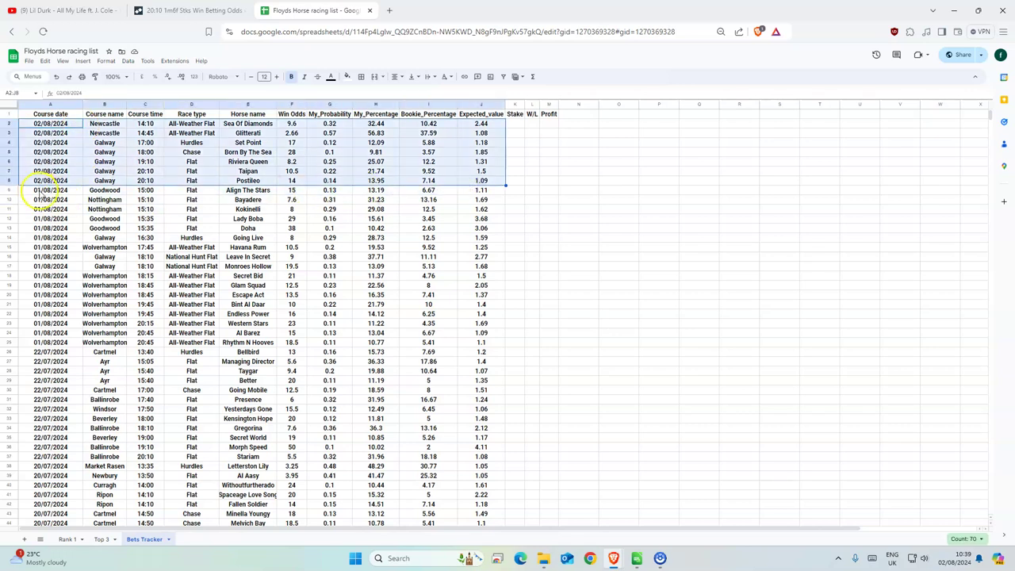
left_click_drag(49, 190, 521, 341)
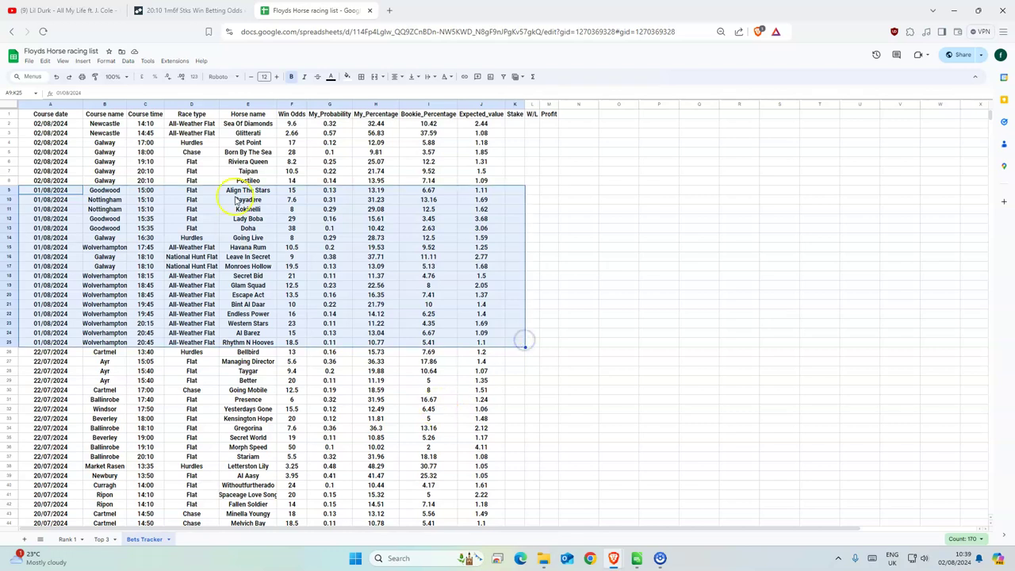
left_click(48, 352)
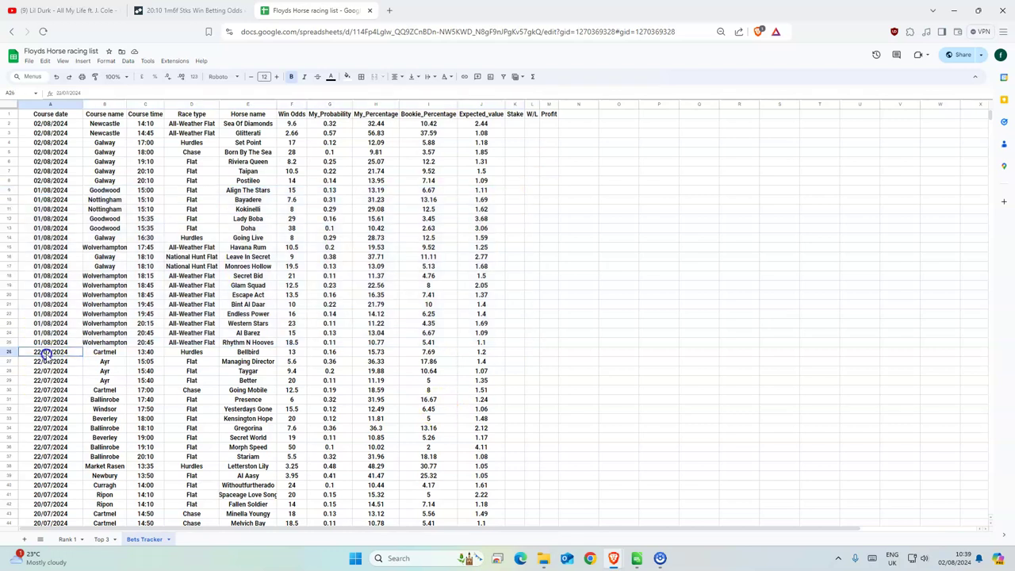